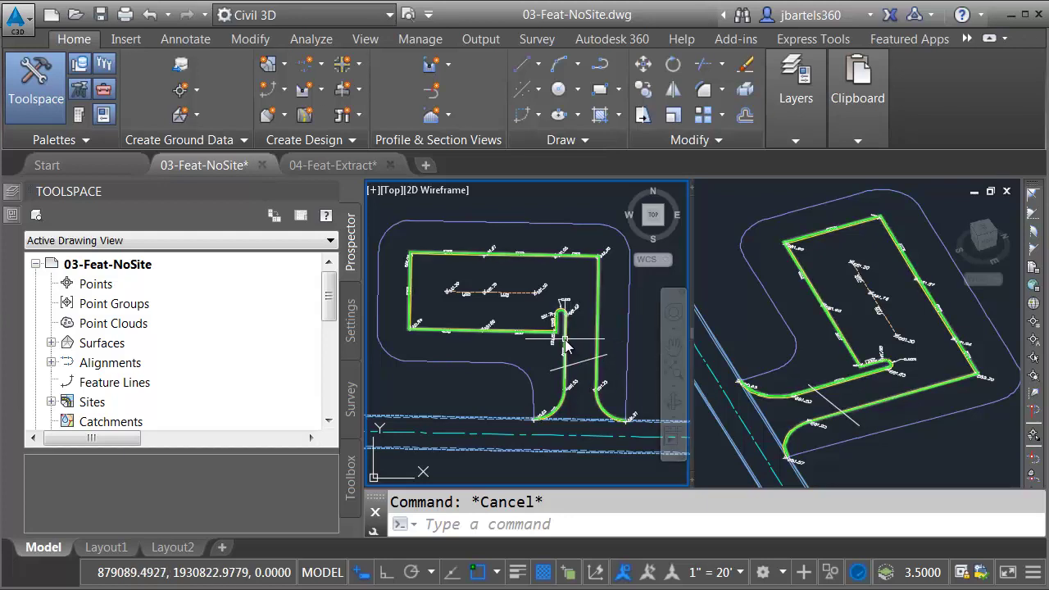
Zoom in and select the road-edge feature line to inspect it, then clear the selection.
mouse_move(564, 344)
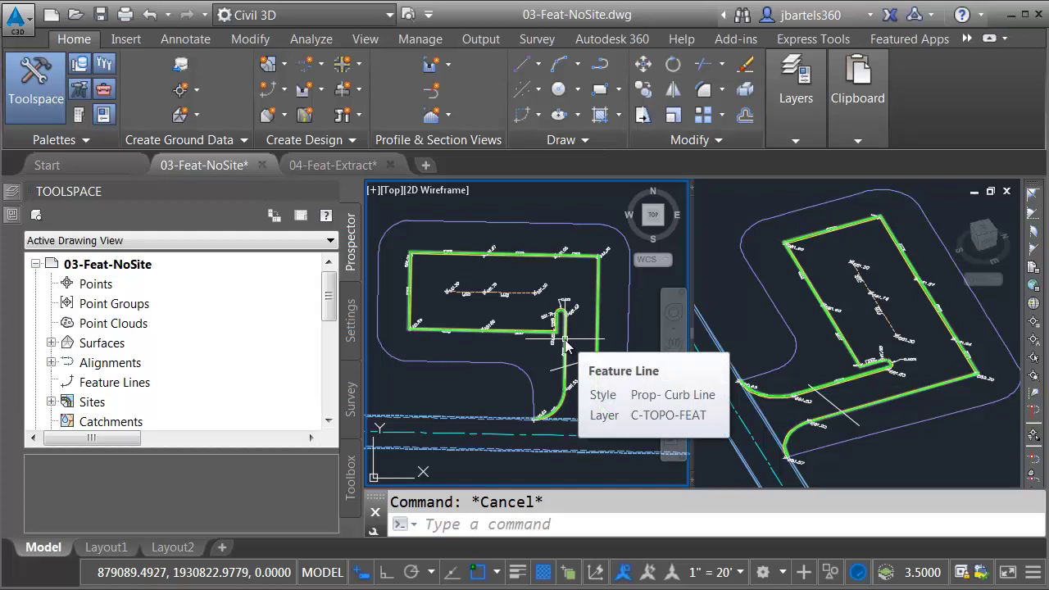
scroll(566, 345, "up", 6)
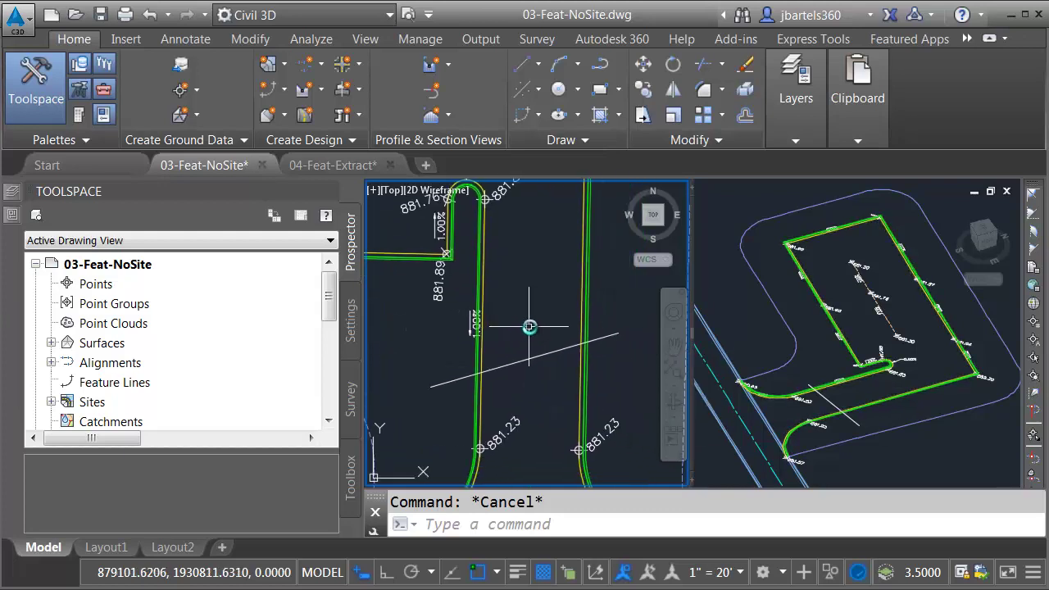
left_click(581, 320)
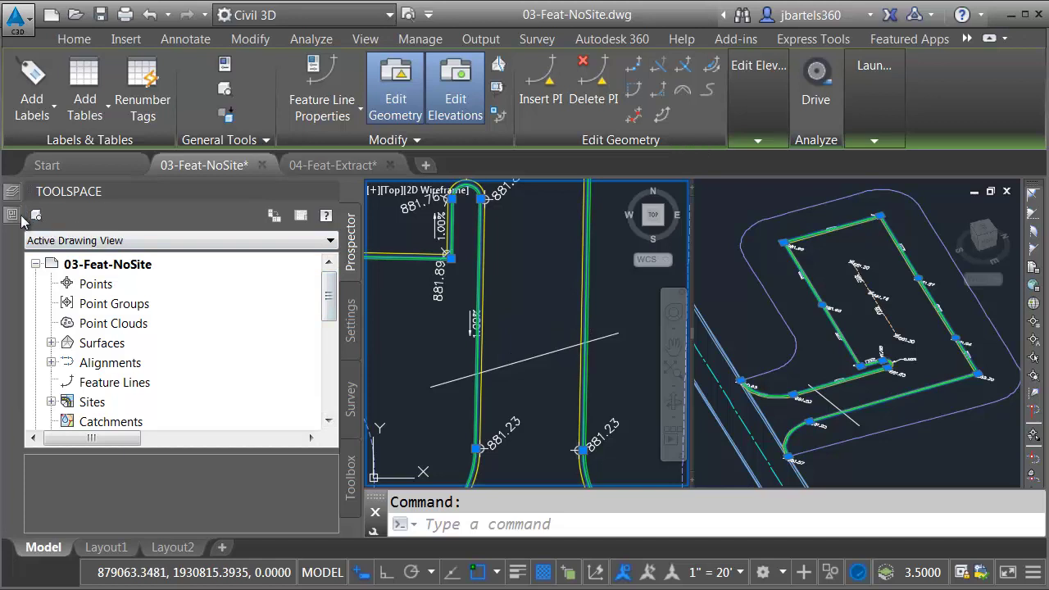
mouse_move(22, 221)
scroll(52, 263, "down", 2)
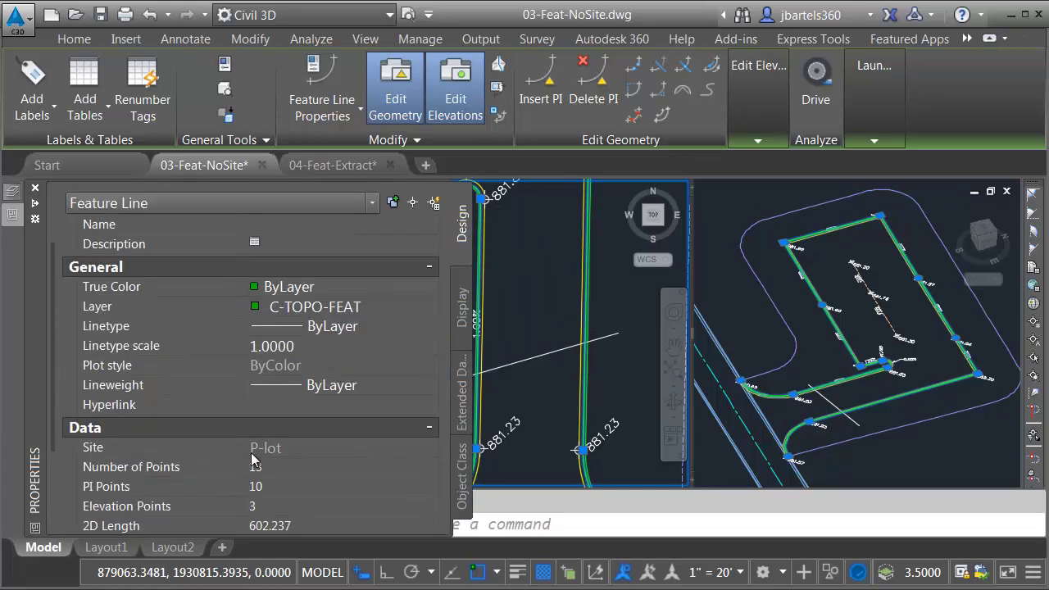
key("Escape")
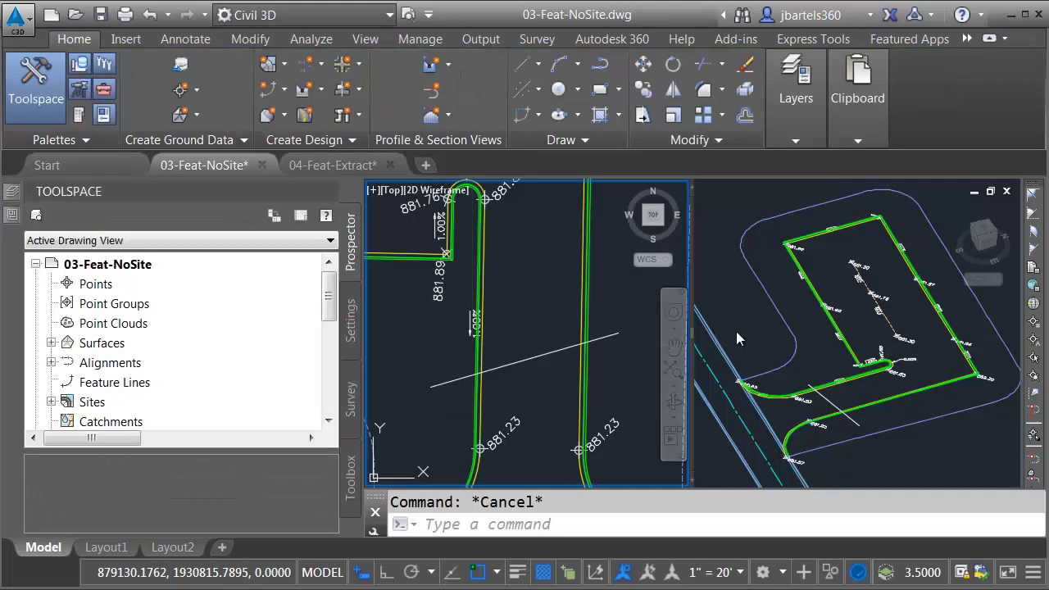
Zoom and orbit the right viewport into a tilted 3D view, then reactivate the left viewport.
left_click(738, 331)
scroll(870, 423, "up", 5)
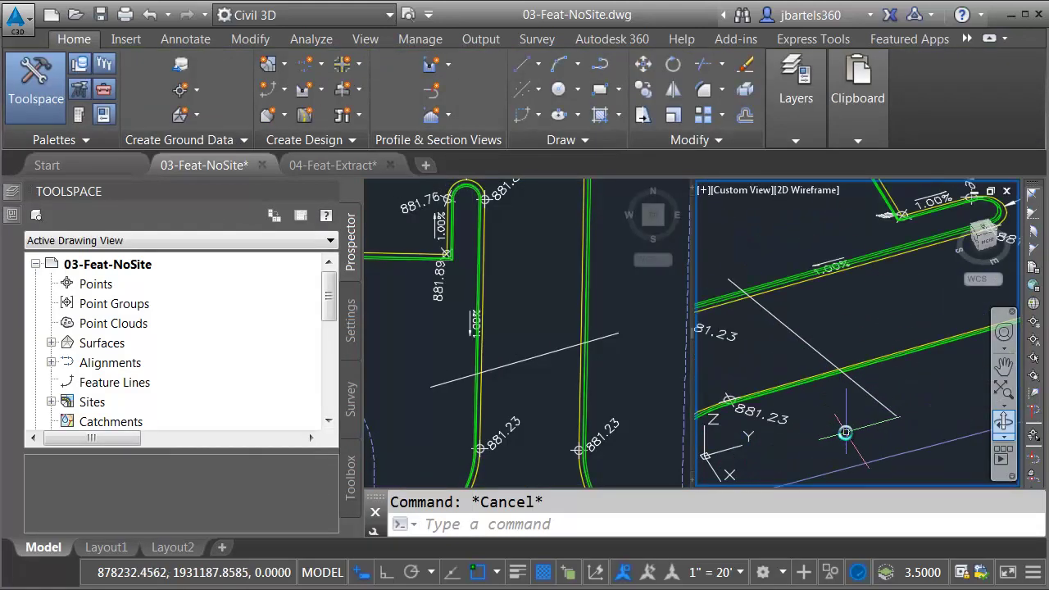
left_click(1003, 421)
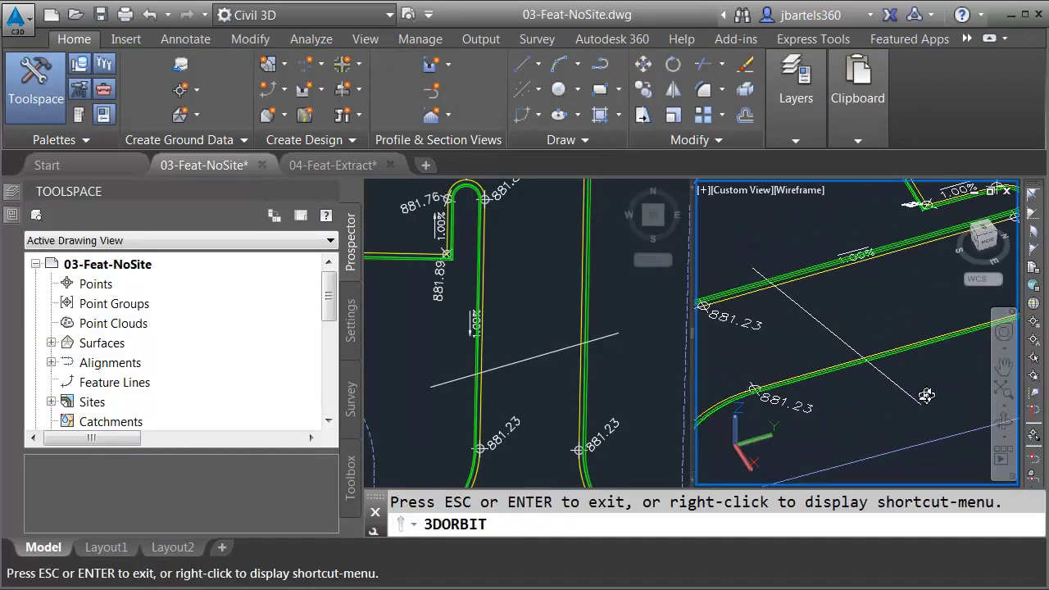
left_click_drag(933, 398, 872, 376)
key("Escape")
left_click(541, 318)
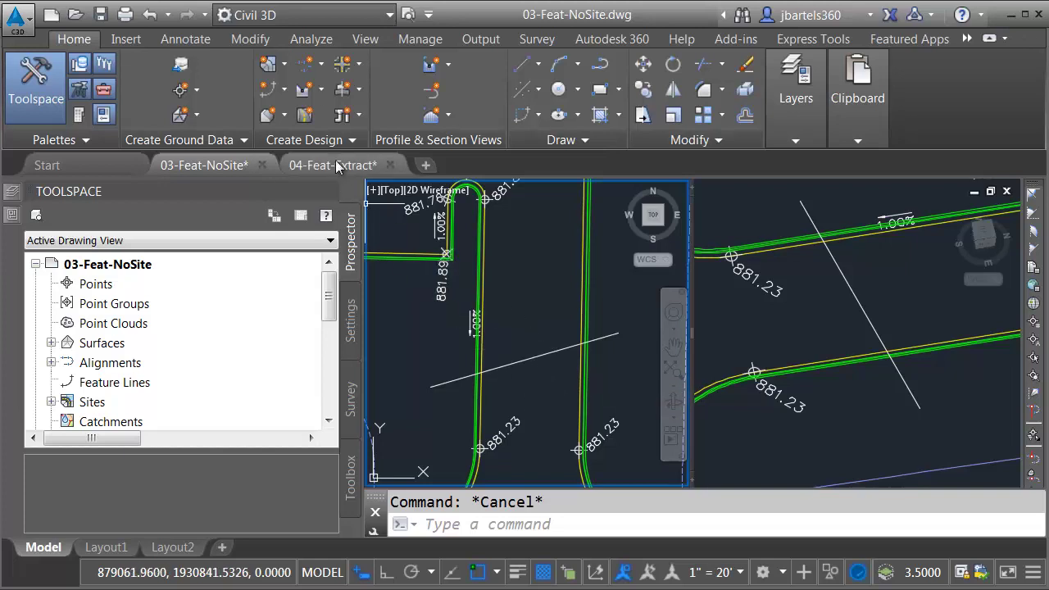
Convert the crossing line into a feature line named 'Ditch' with Grading Ditch style in site P-lot.
left_click(284, 89)
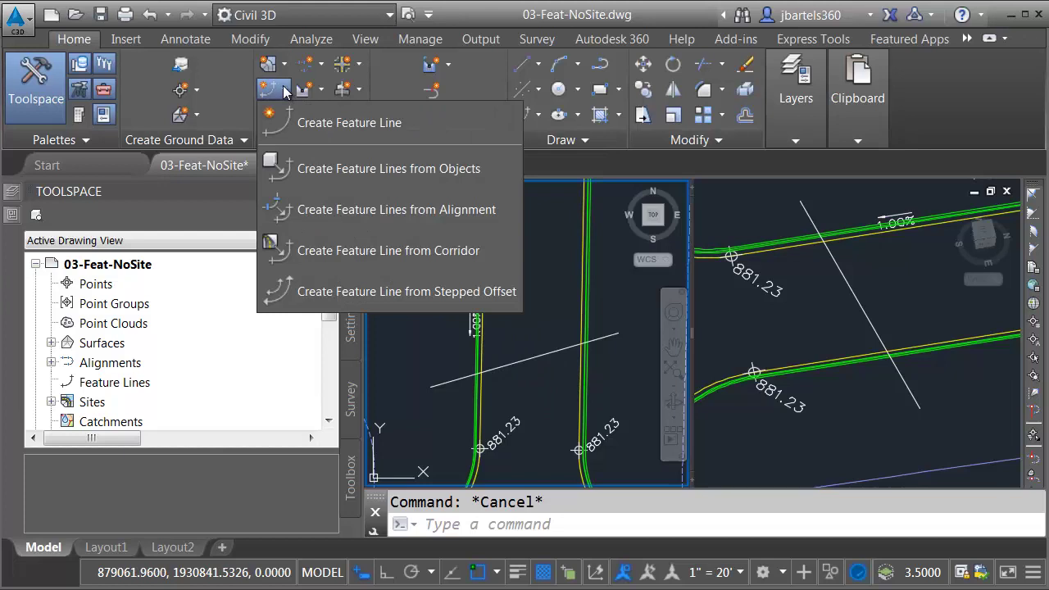
left_click(277, 168)
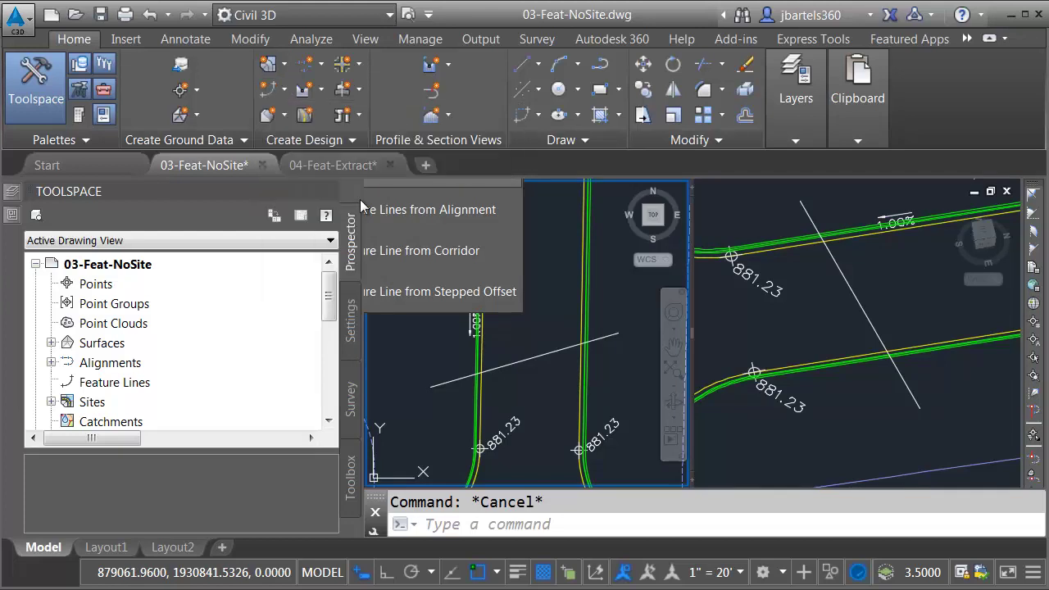
left_click(539, 327)
key("Return")
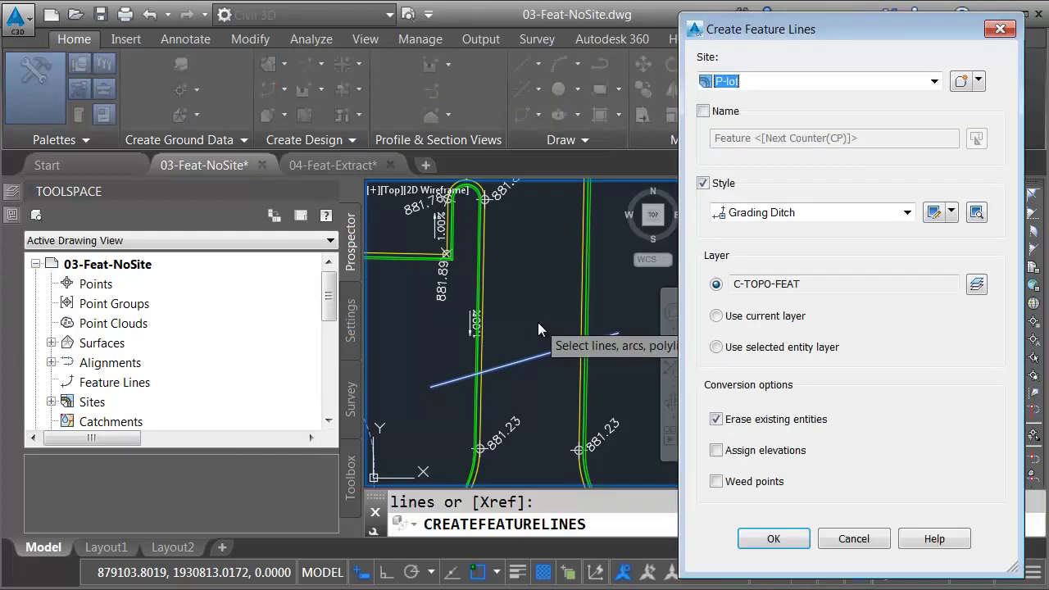
left_click(704, 111)
left_click(866, 140)
left_click_drag(866, 139, 716, 141)
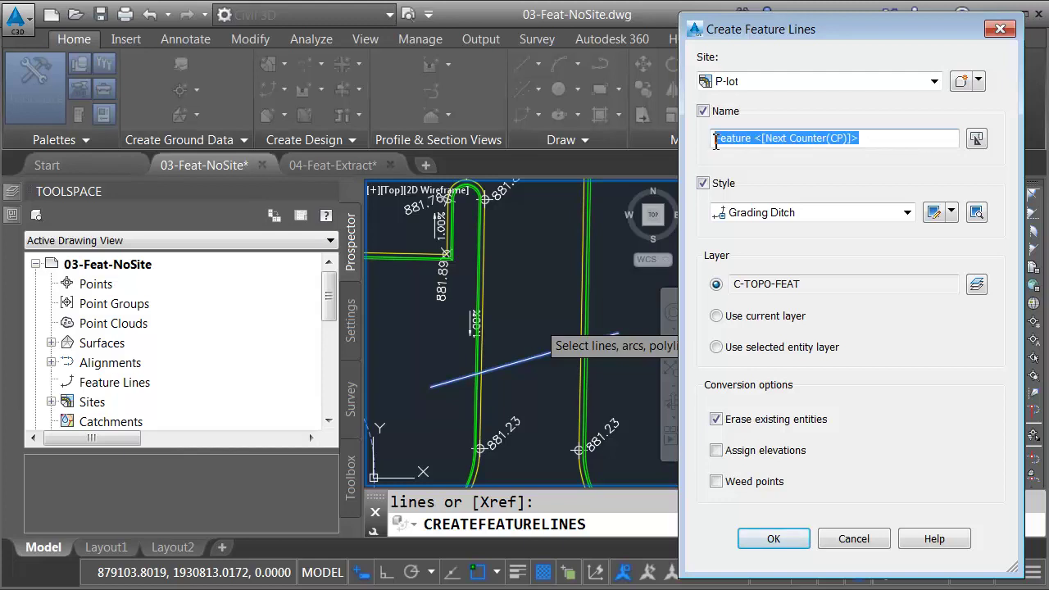
type("Ditch")
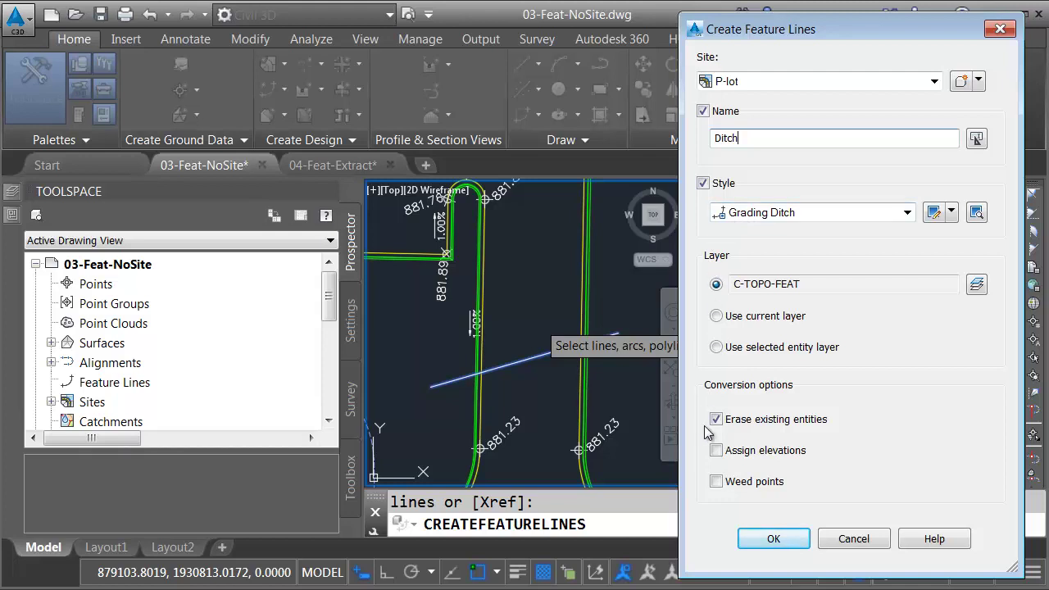
left_click(750, 538)
left_click(846, 345)
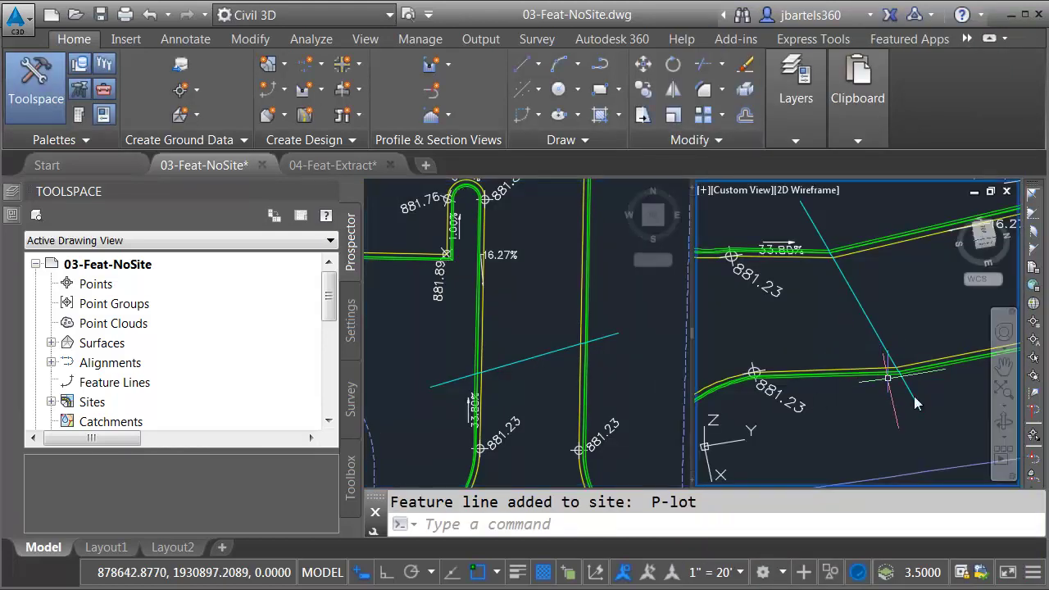
left_click(1003, 421)
mouse_move(935, 435)
left_mouse_down()
mouse_move(893, 401)
mouse_move(918, 424)
mouse_move(932, 421)
left_mouse_up()
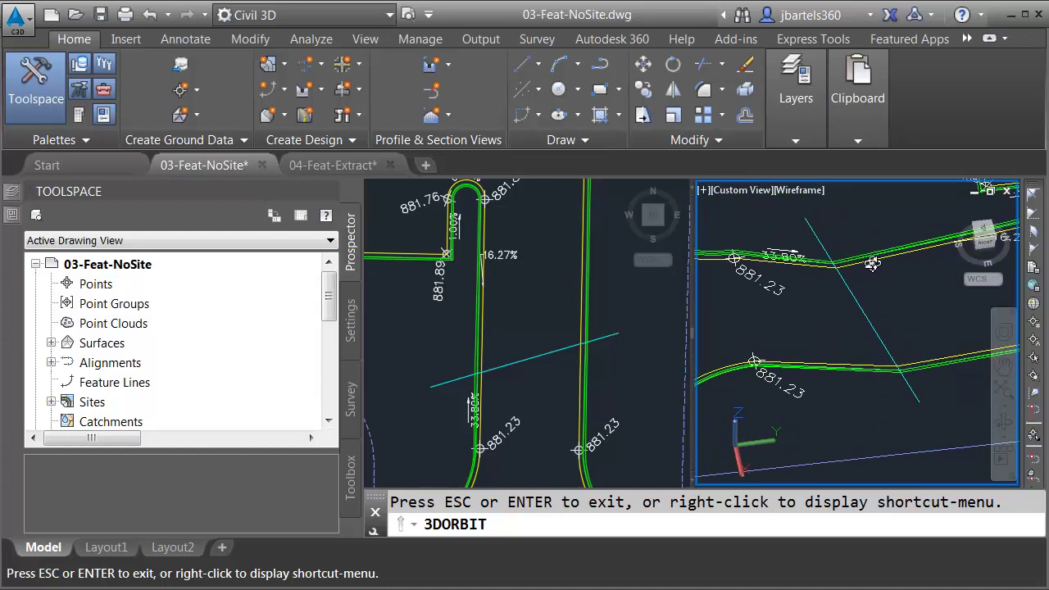
key("Escape")
left_click(541, 324)
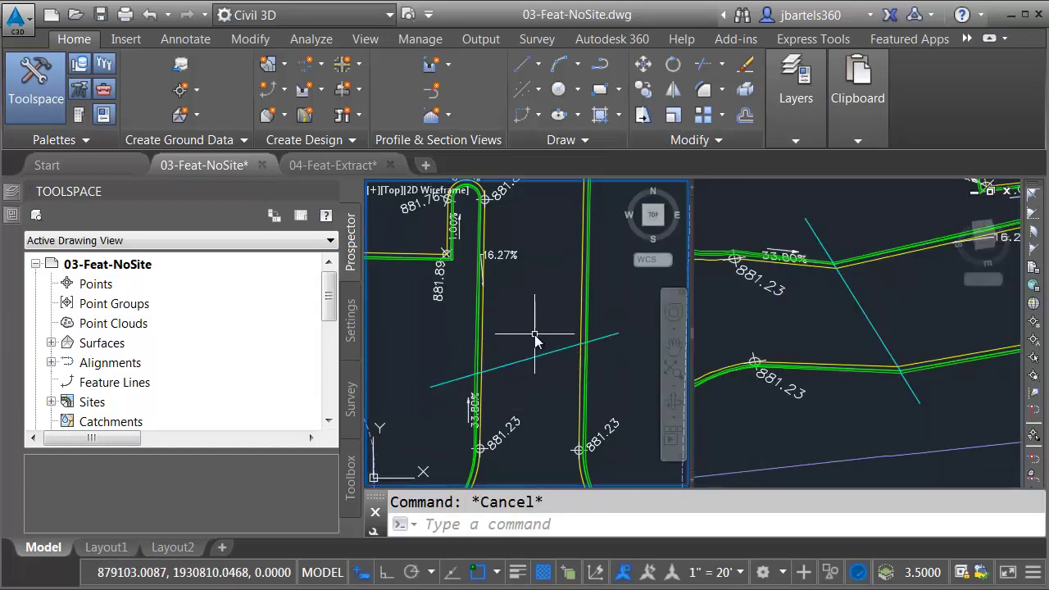
mouse_move(532, 343)
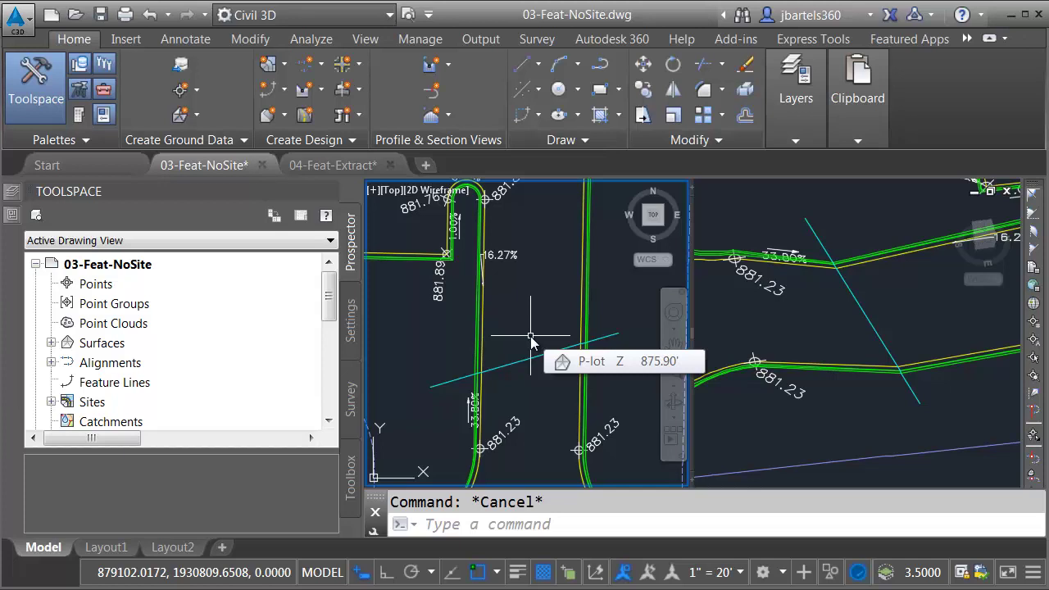
Move the Ditch feature line from site P-lot to <None> so the road edge reads 1.00% again.
left_click(531, 343)
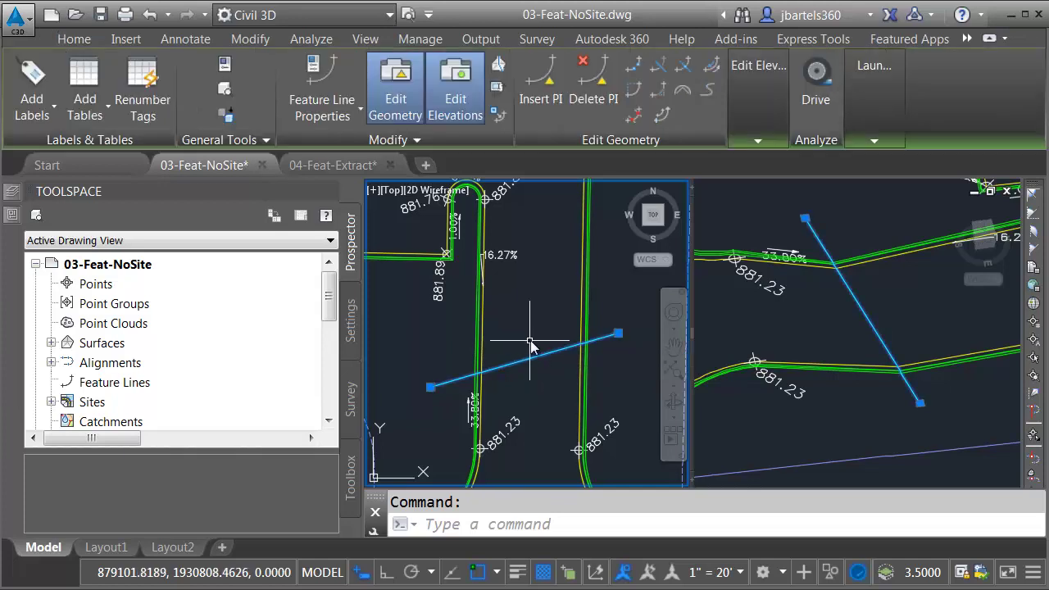
left_click(419, 141)
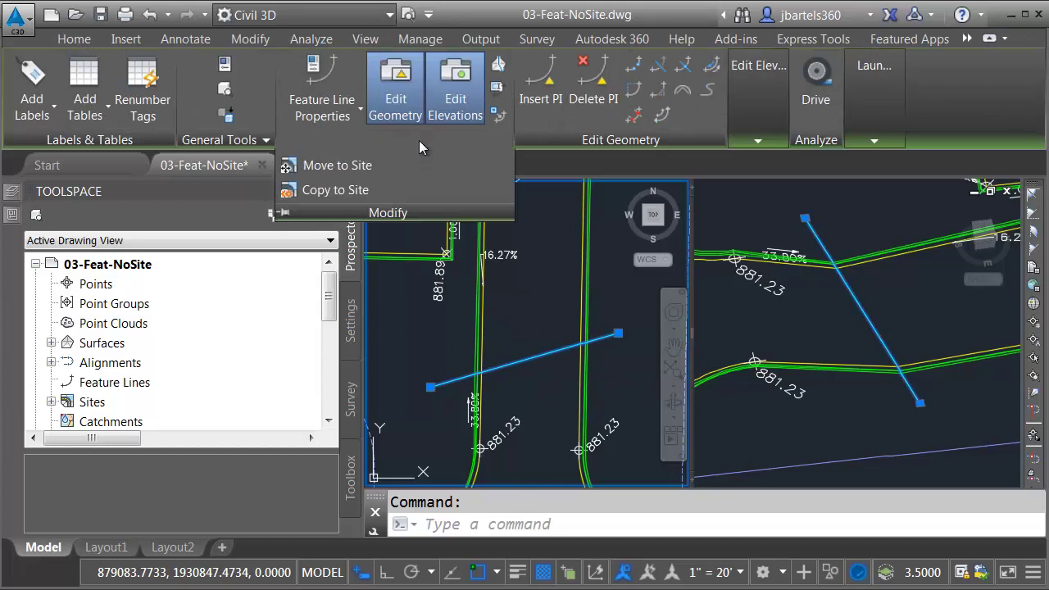
left_click(361, 167)
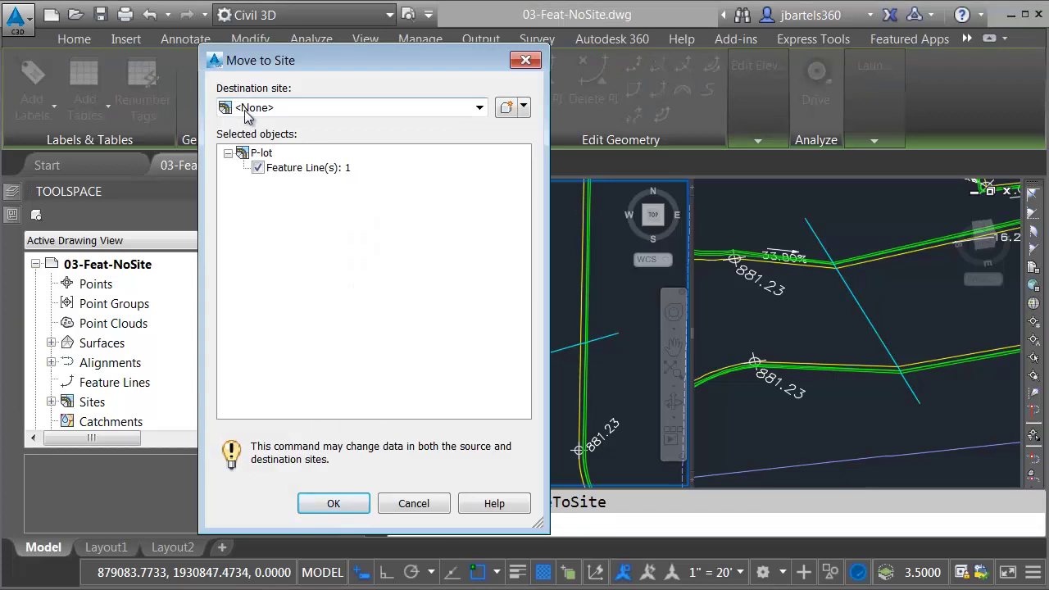
left_click(321, 503)
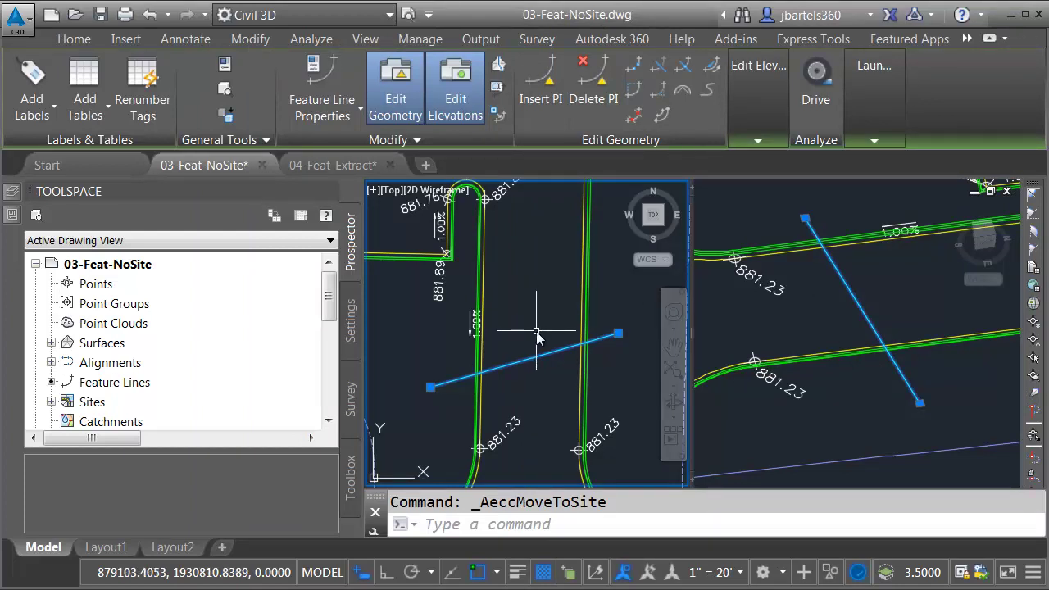
key("Escape")
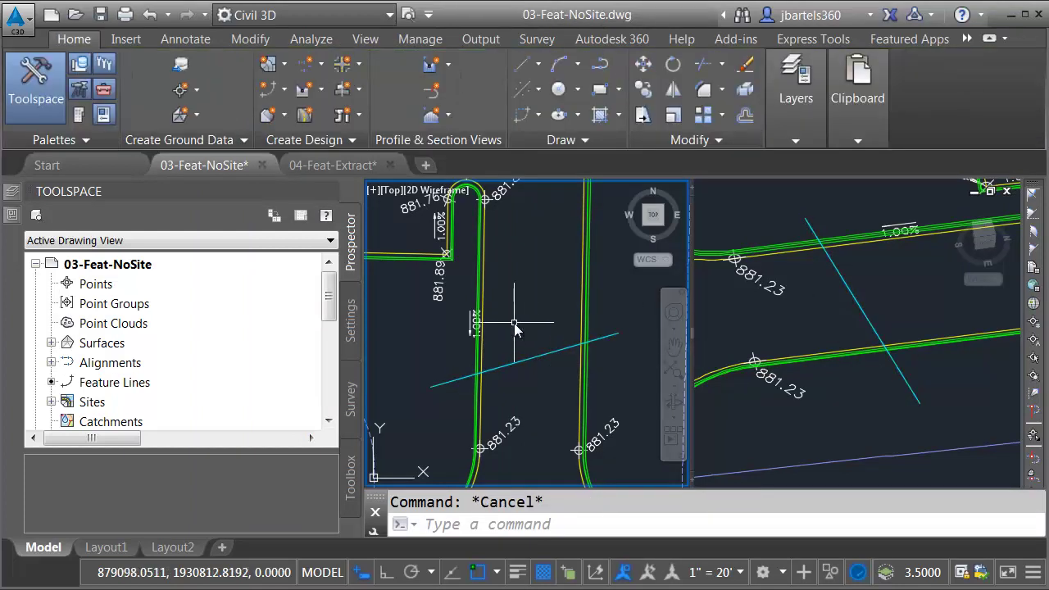
Set the Create Feature Line default site to <None> instead of P-lot.
left_click(284, 91)
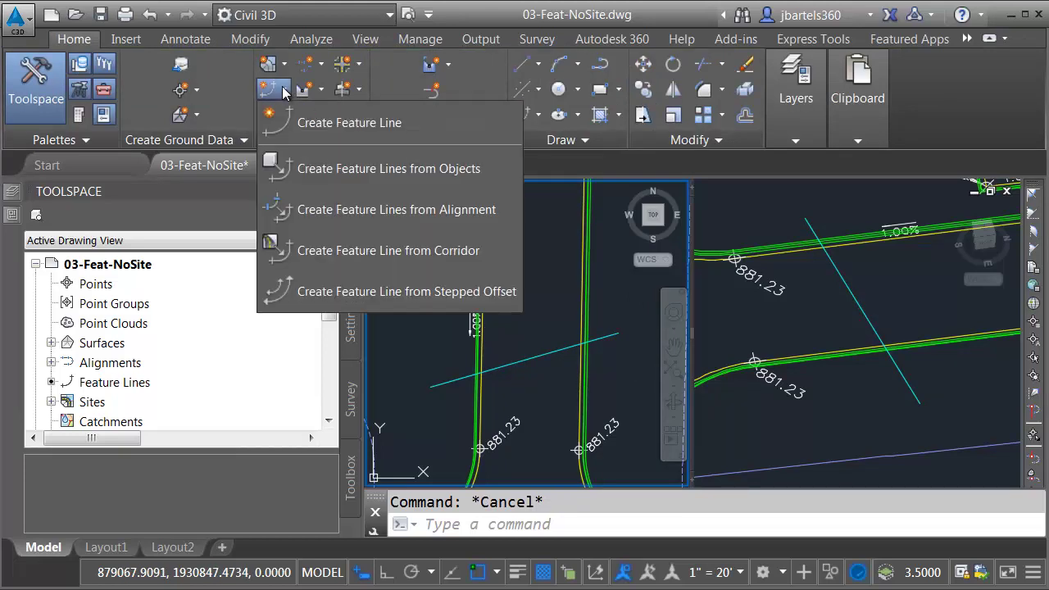
left_click(307, 123)
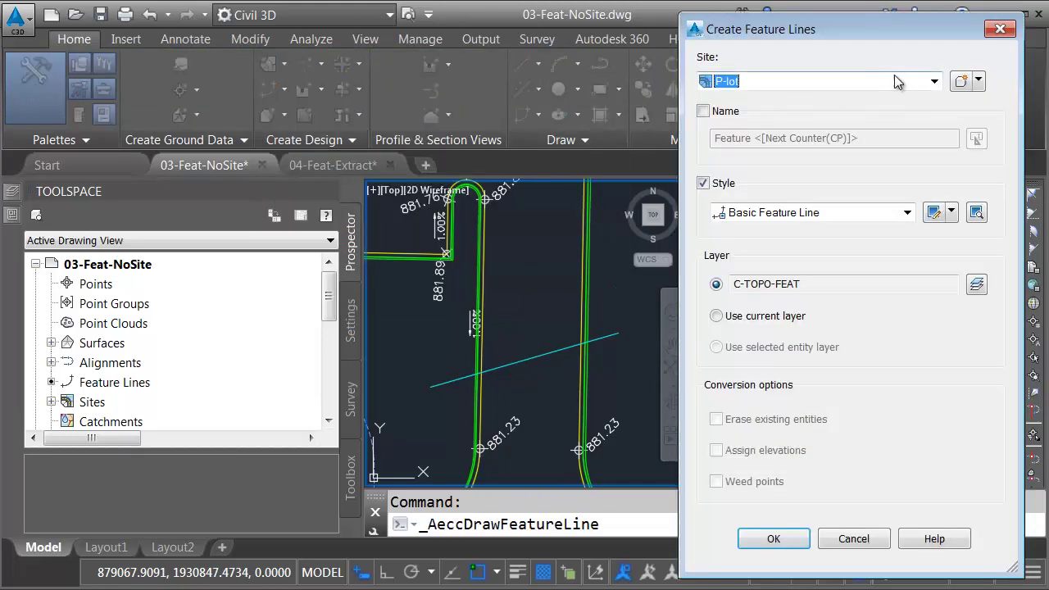
left_click(925, 82)
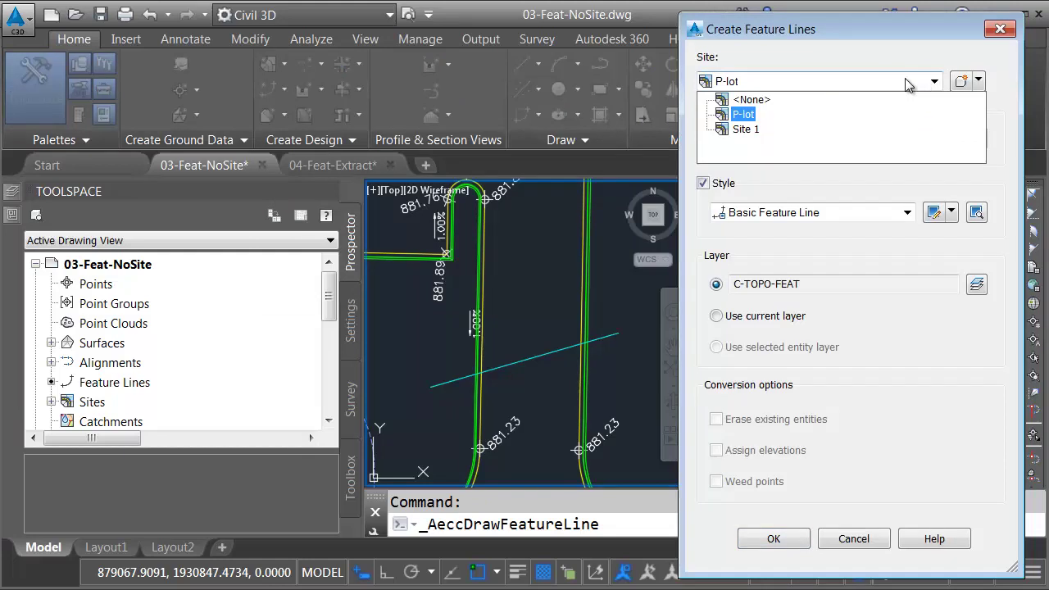
left_click(753, 102)
left_click(1000, 29)
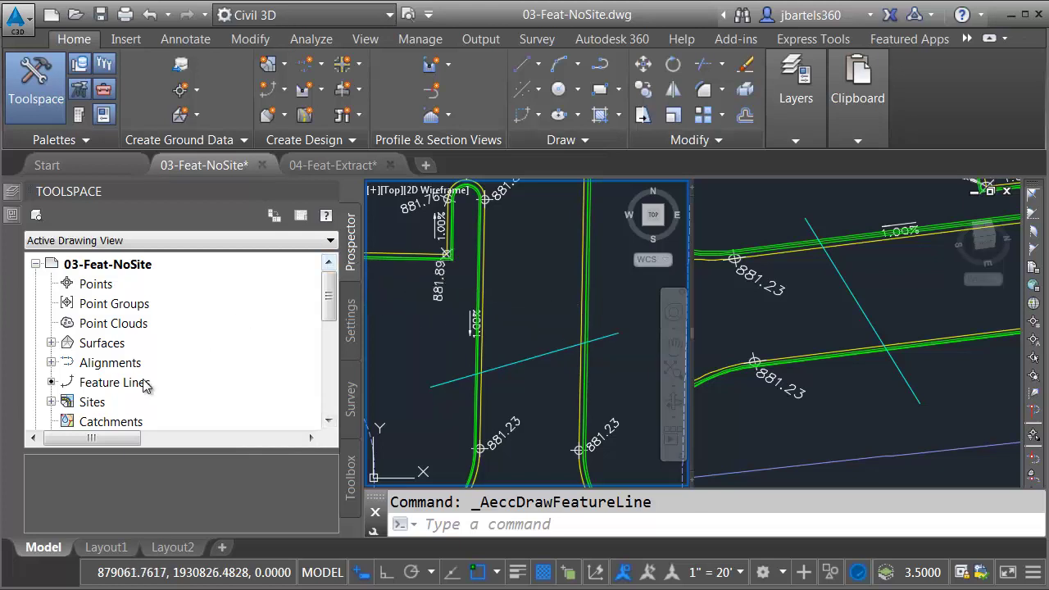
Find Ditch in Prospector's Feature Lines list, then switch to the 04-Feat-Extract drawing.
left_click(98, 389)
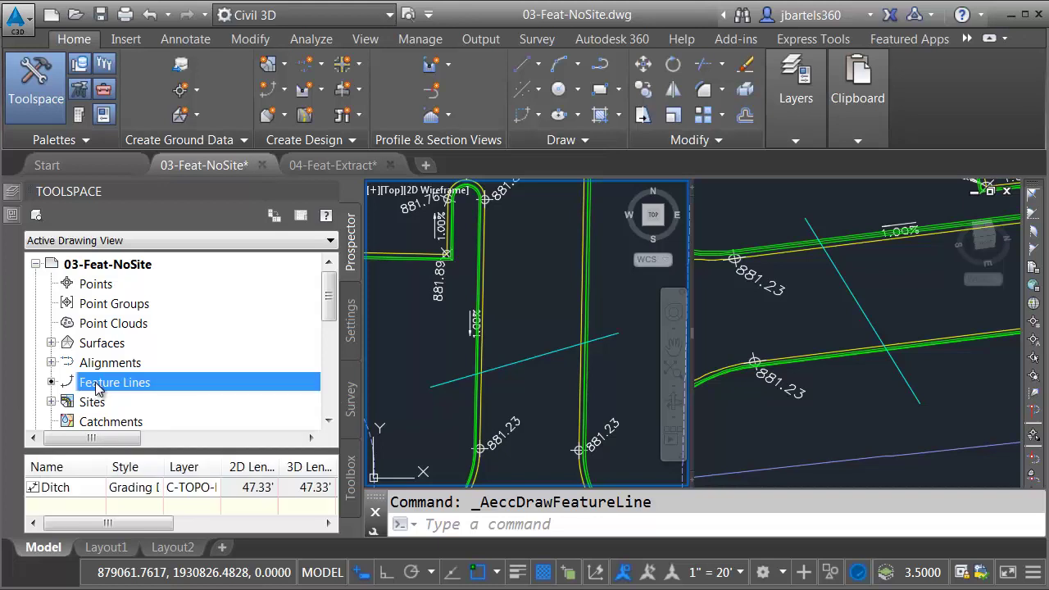
left_click(64, 489)
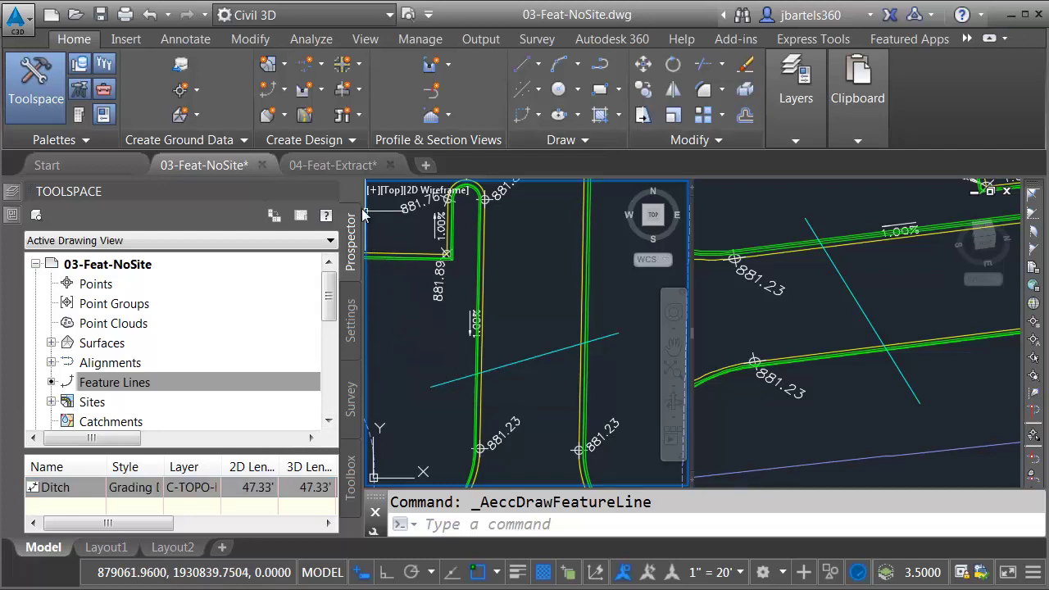
left_click(338, 164)
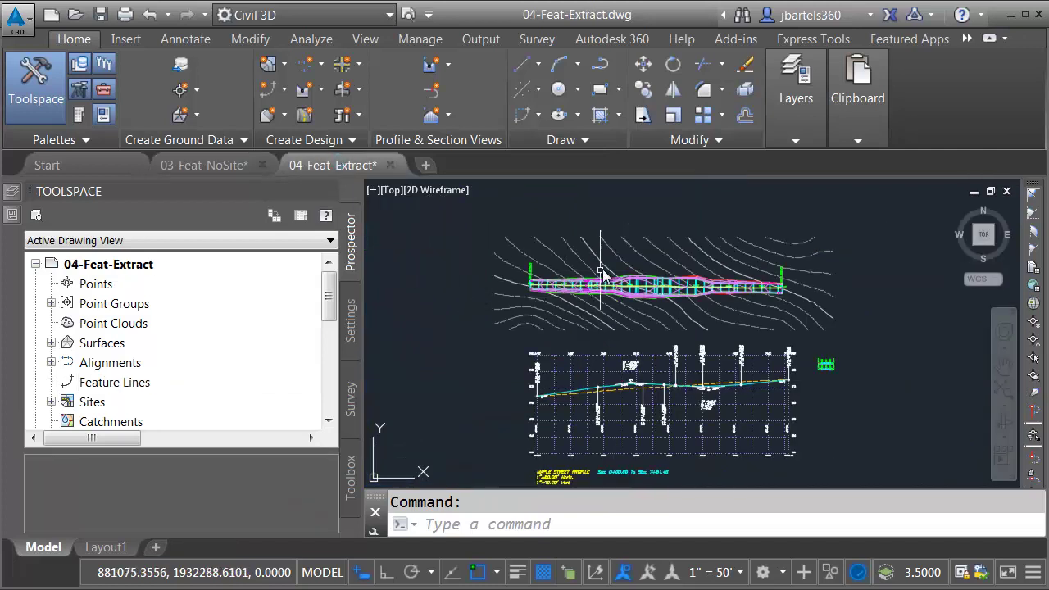
scroll(606, 299, "up", 5)
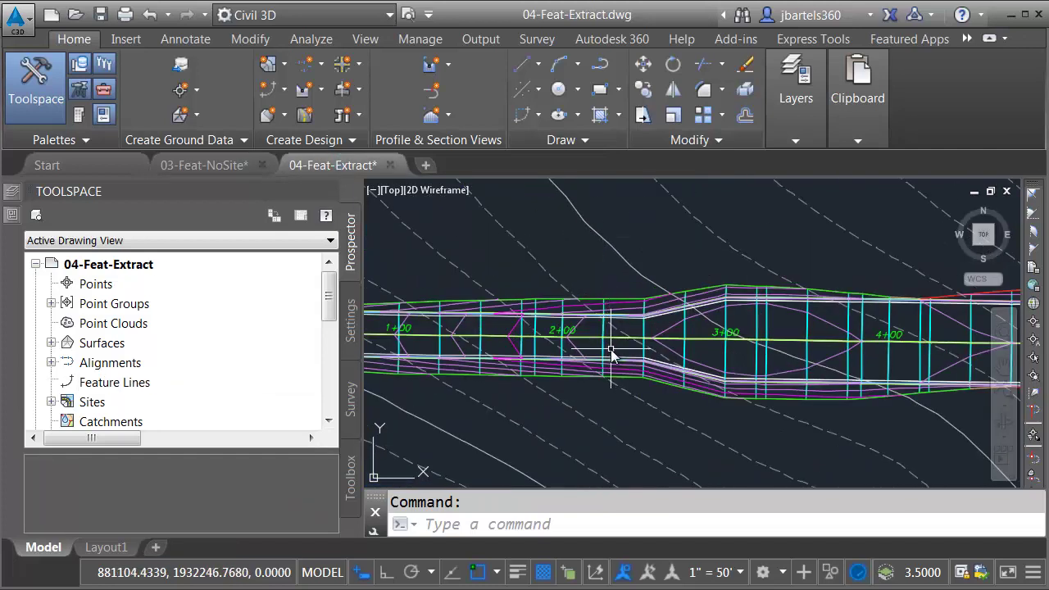
middle_click_drag(614, 356, 580, 336)
scroll(579, 336, "up", 2)
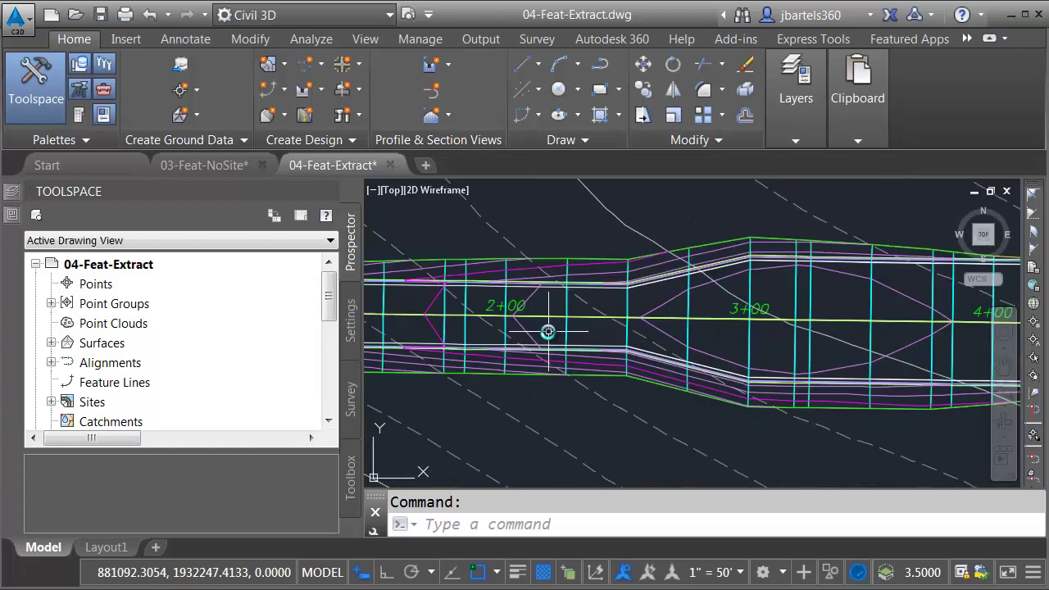
middle_click_drag(740, 333, 460, 331)
middle_click_drag(875, 330, 488, 330)
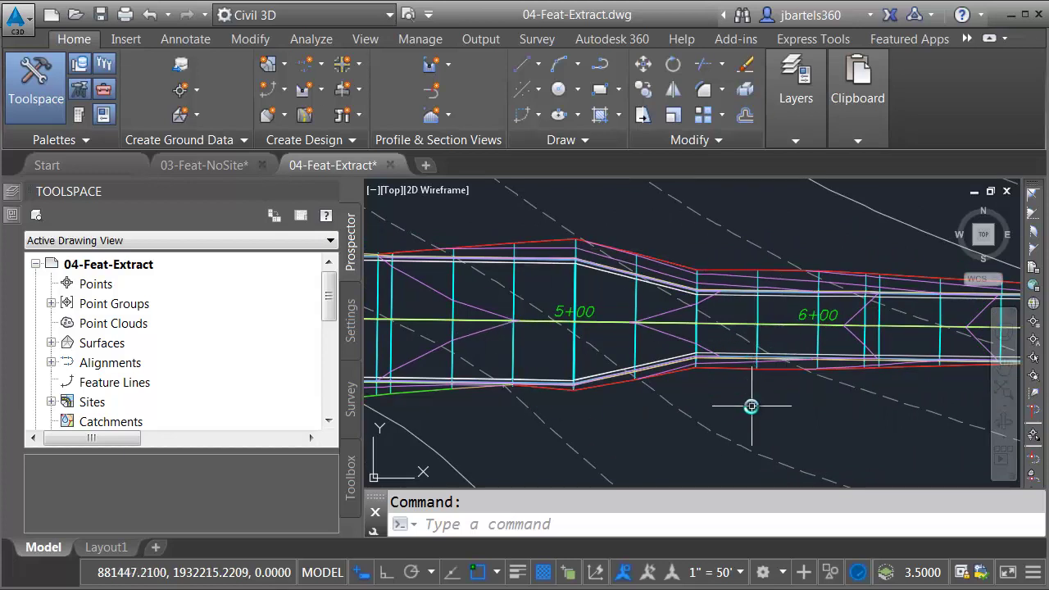
mouse_move(752, 405)
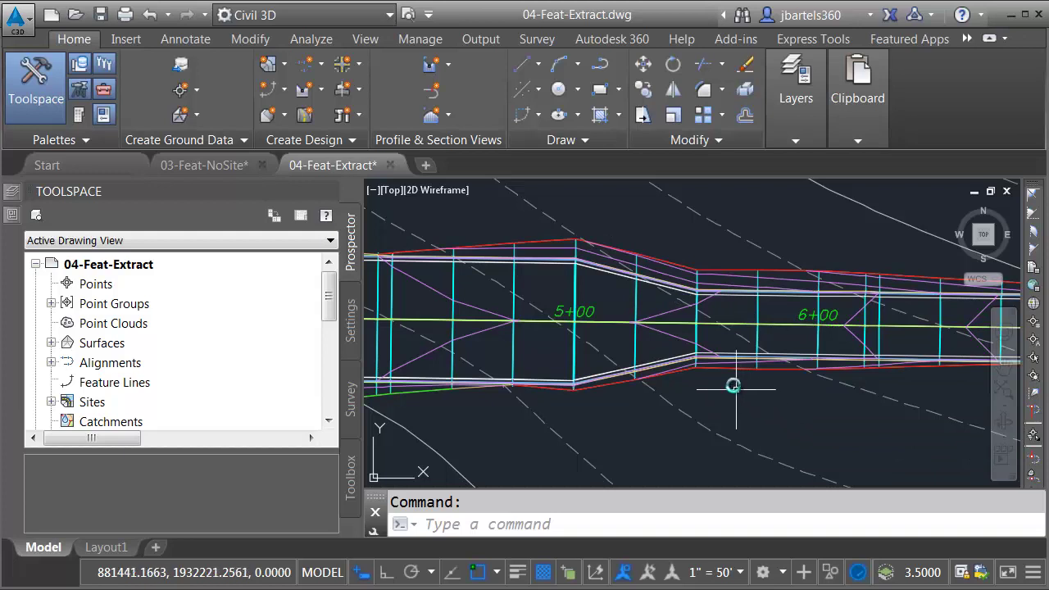
mouse_move(742, 405)
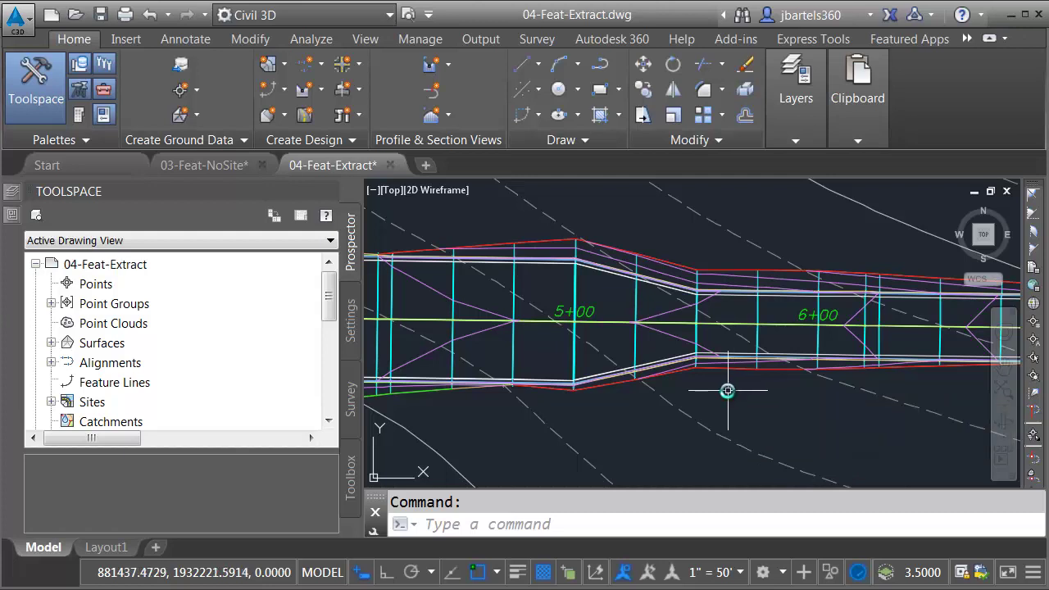
scroll(732, 392, "down", 3)
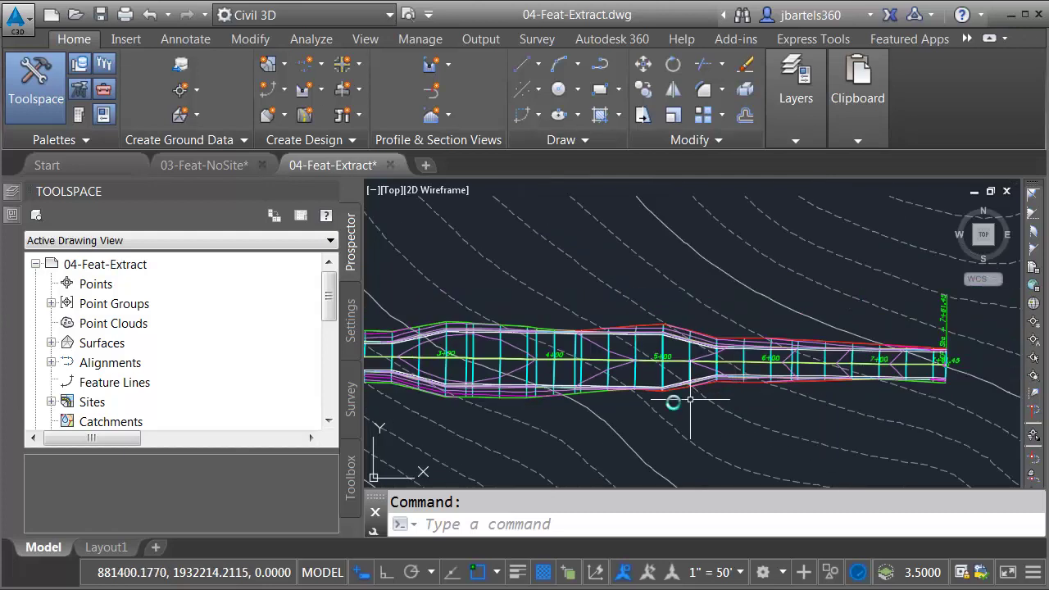
mouse_move(665, 410)
middle_mouse_down()
mouse_move(714, 370)
mouse_move(759, 366)
middle_mouse_up()
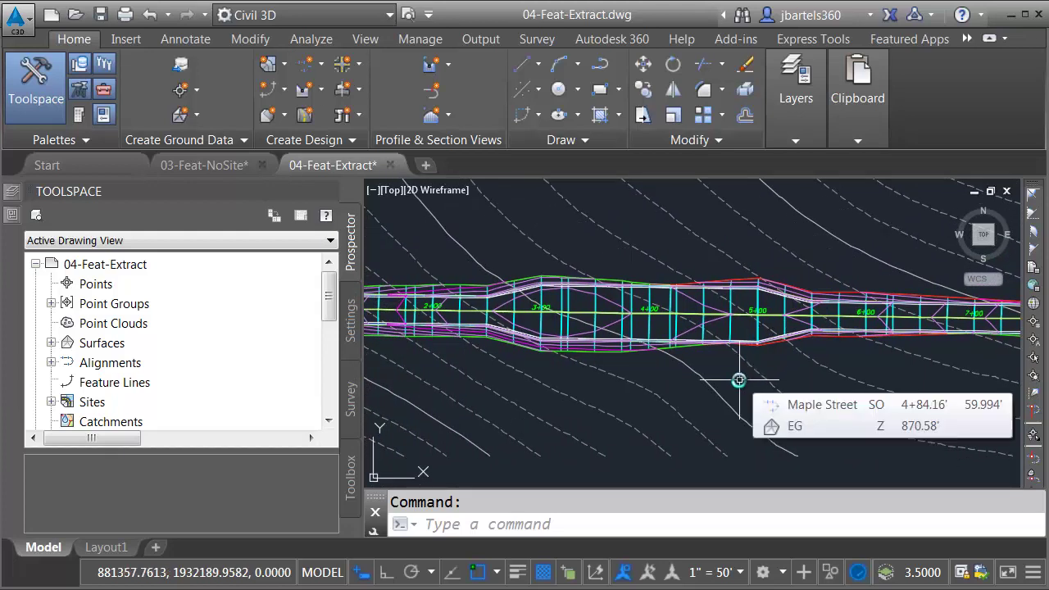
Launch Extract Corridor Feature Lines from the Productivity Pack 2 toolbox.
left_click(354, 480)
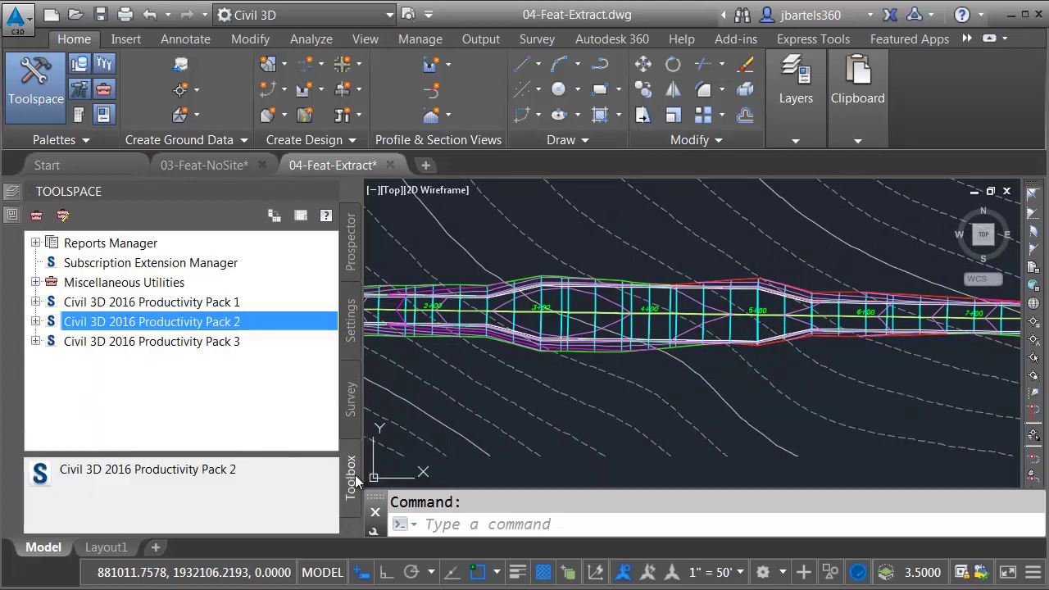
left_click(35, 322)
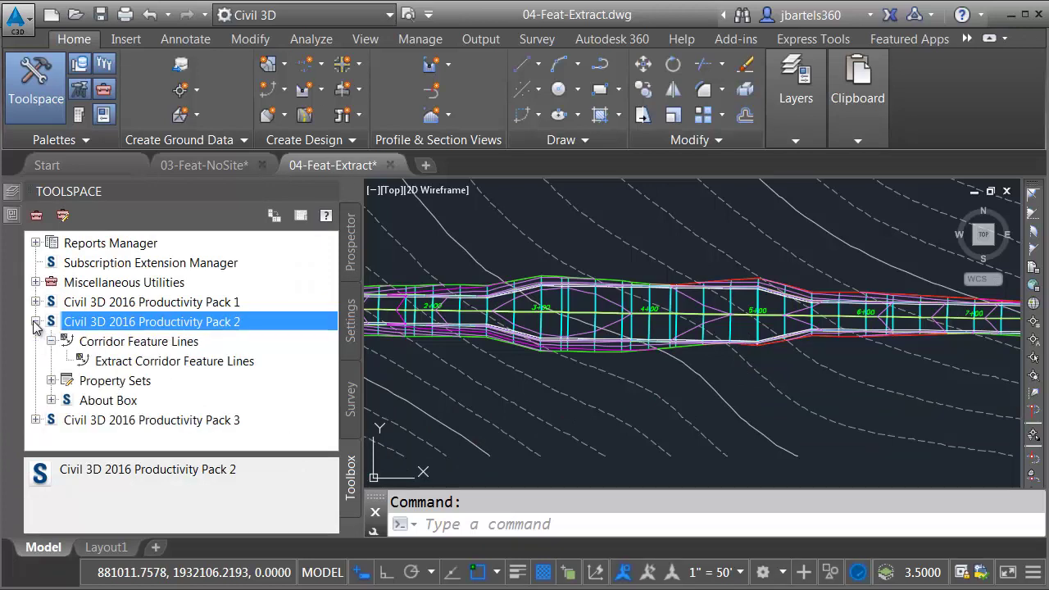
double_click(156, 362)
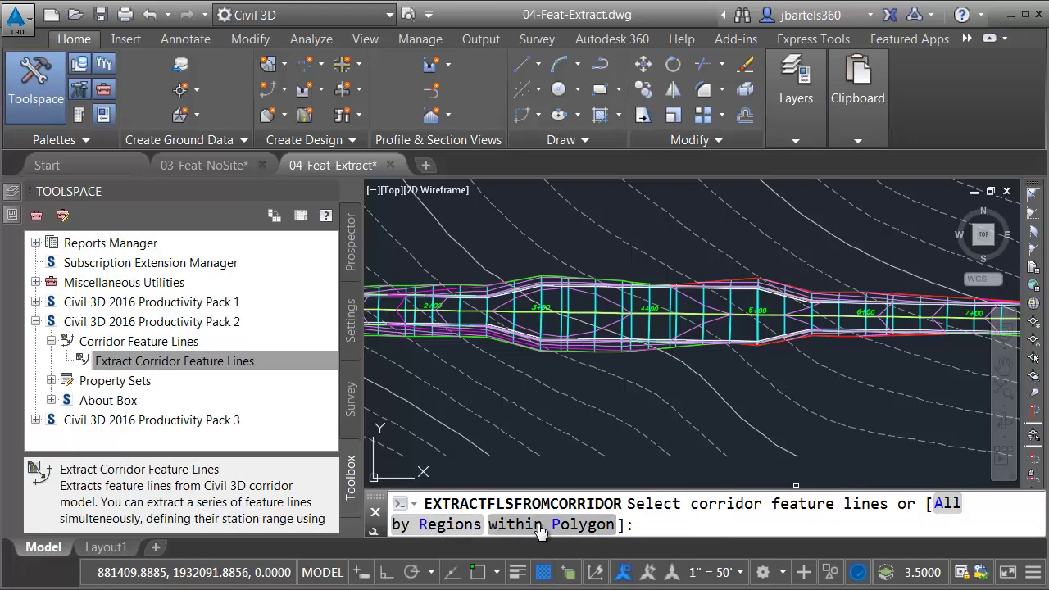
Pick by regions: both Maple St. Resurfacing regions and the Maple St. Typical region.
left_click(443, 529)
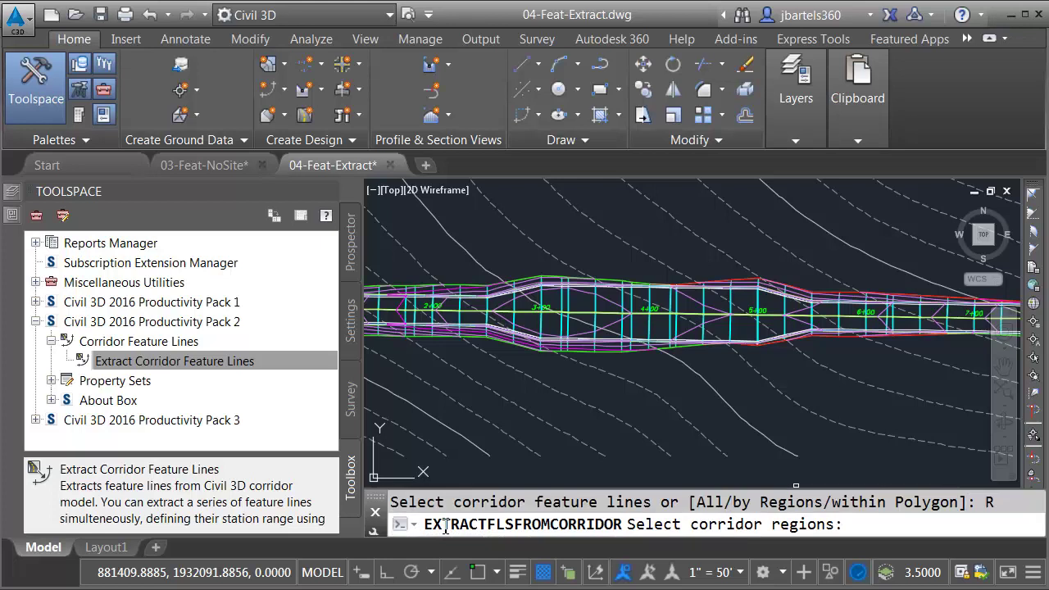
left_click(465, 318)
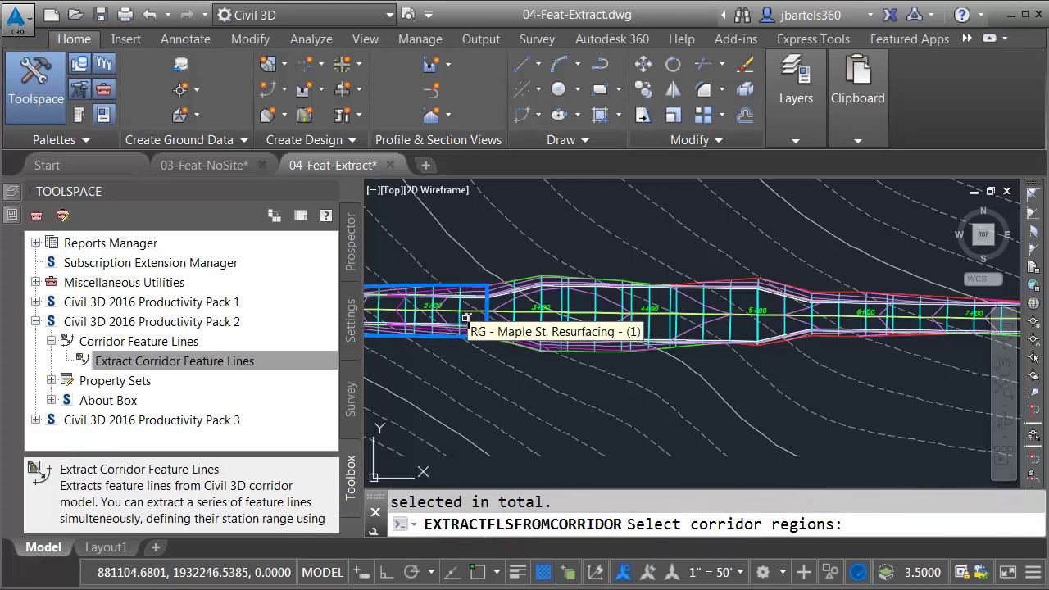
left_click(551, 321)
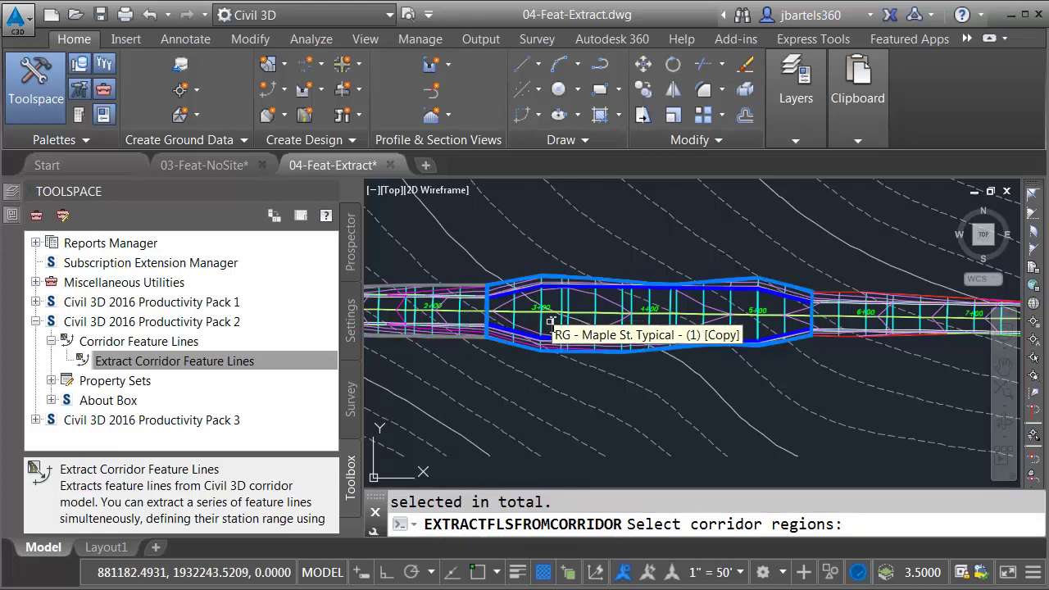
left_click(831, 327)
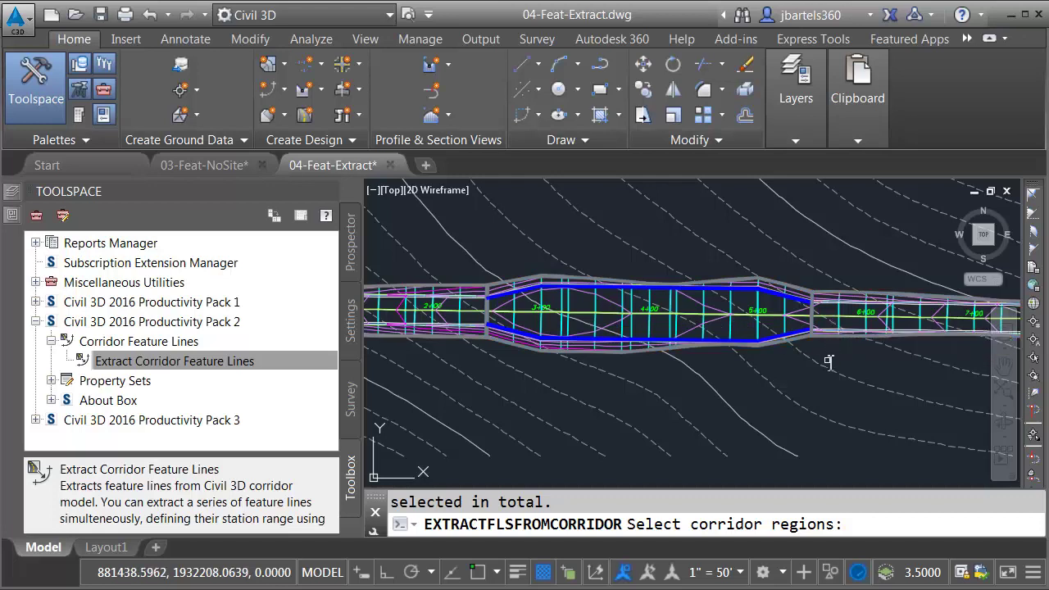
Finish region selection and check only the left and right Back_Curb lines for extraction.
key("Return")
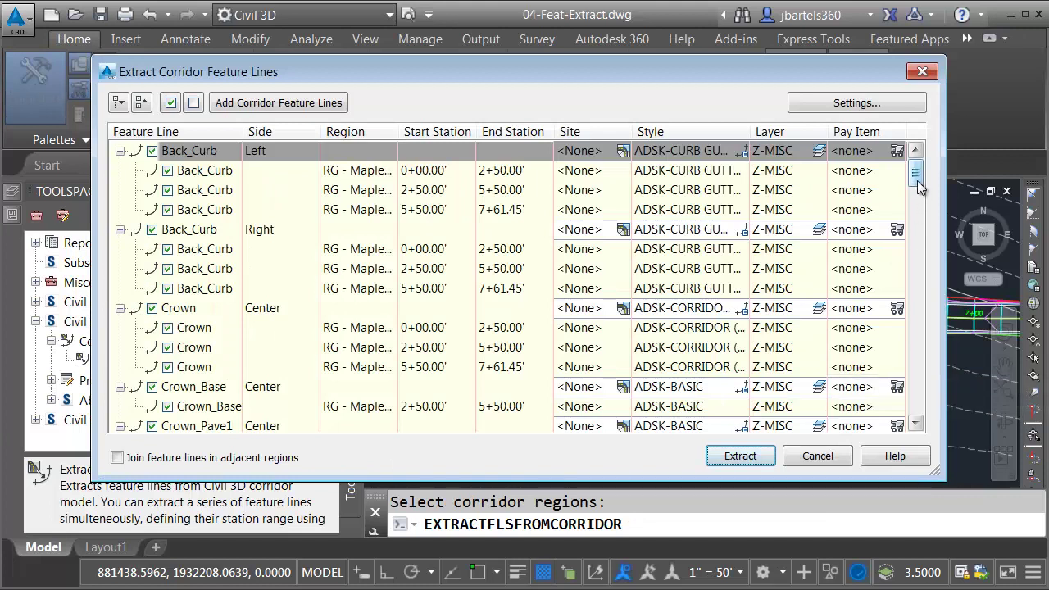
mouse_move(917, 180)
left_mouse_down()
mouse_move(916, 249)
mouse_move(916, 181)
left_mouse_up()
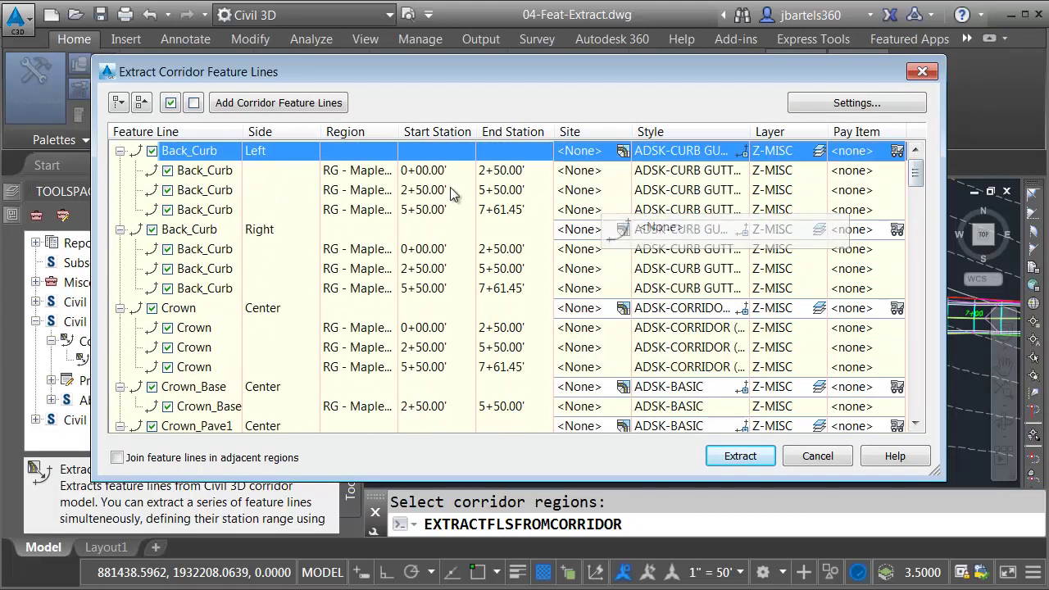
left_click(142, 104)
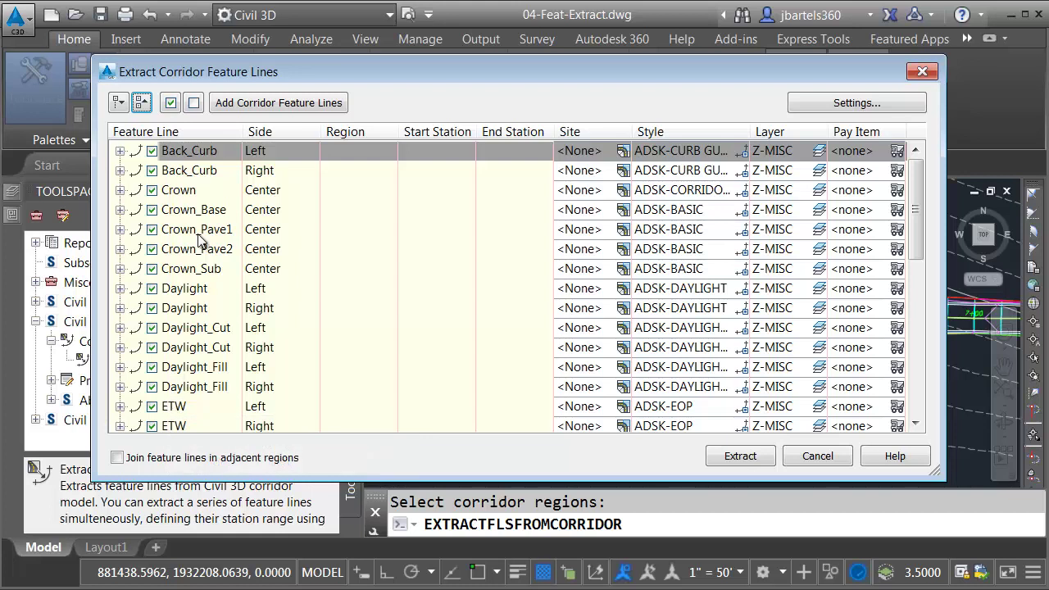
left_click(194, 104)
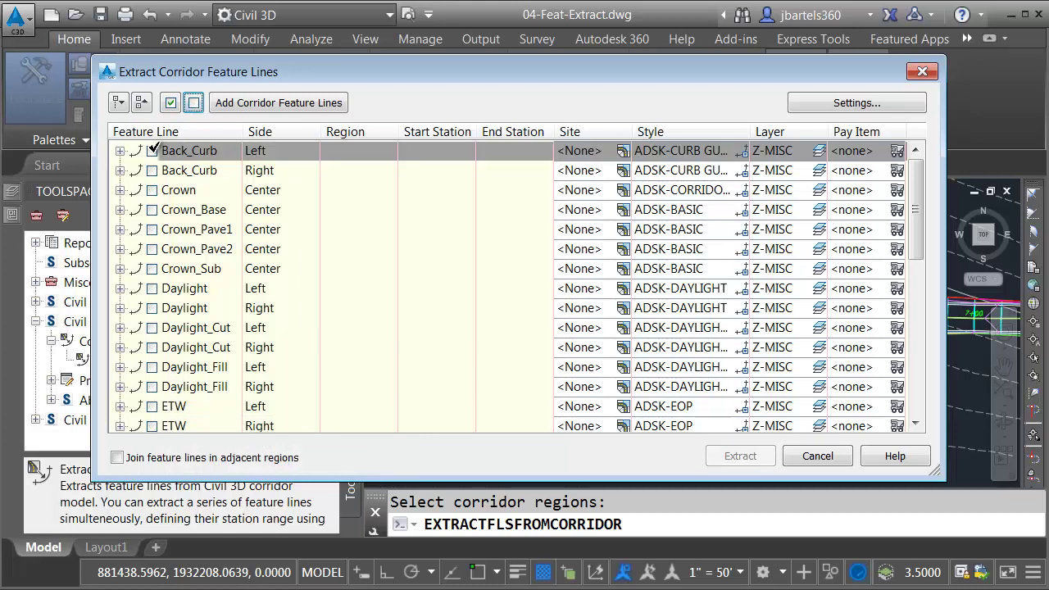
left_click(152, 150)
left_click(152, 170)
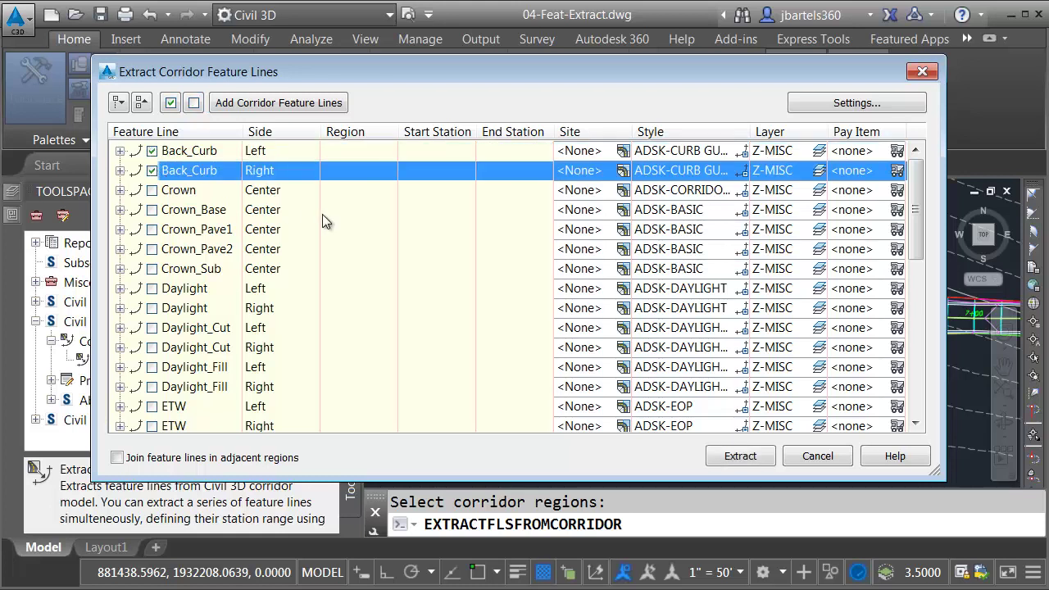
mouse_move(415, 71)
left_mouse_down()
mouse_move(444, 244)
mouse_move(474, 361)
mouse_move(494, 381)
left_mouse_up()
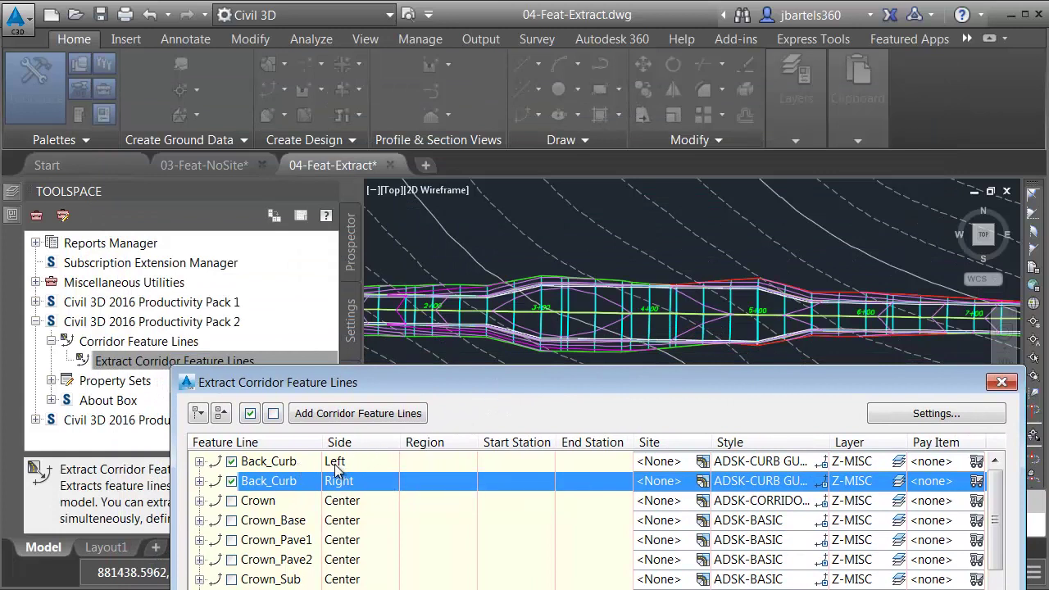
Review the left and right Back_Curb segments: 0+00–2+50, 2+50–5+50, 5+50–7+61.45.
left_click(200, 461)
left_click(282, 483)
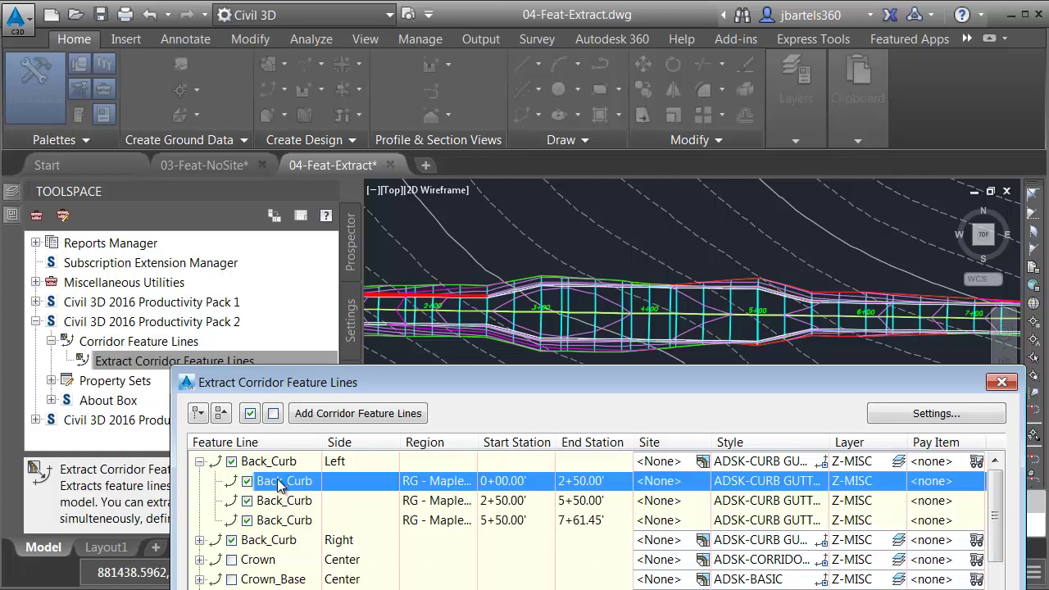
left_click(279, 502)
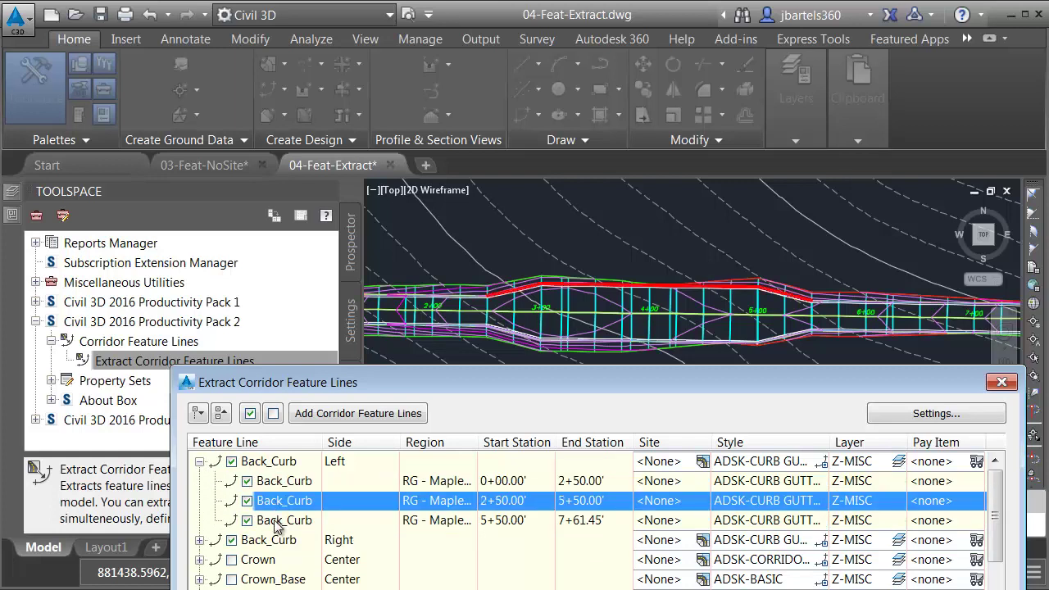
left_click(278, 521)
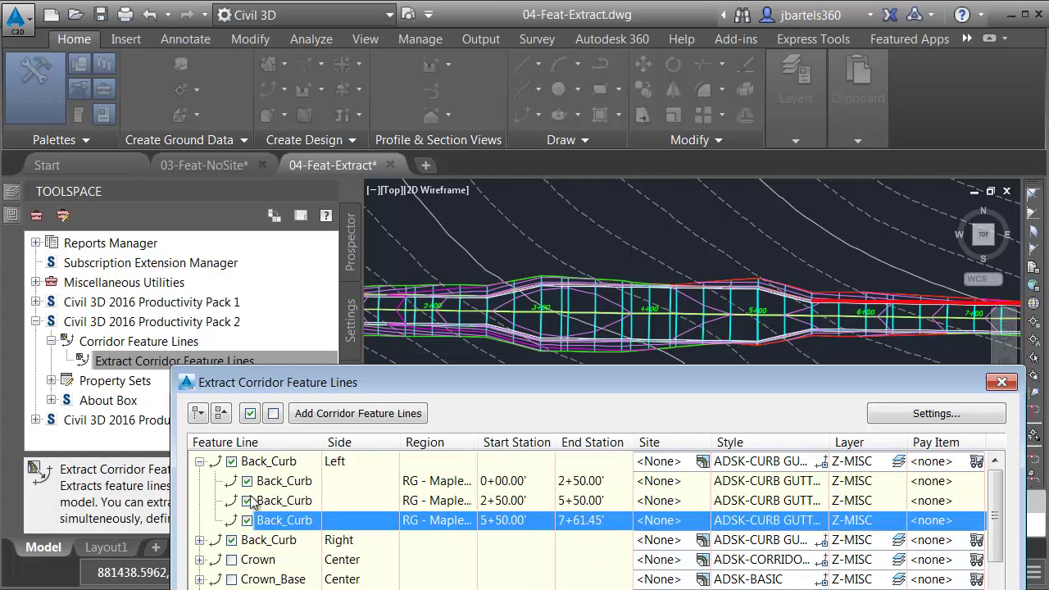
left_click(199, 462)
left_click(199, 482)
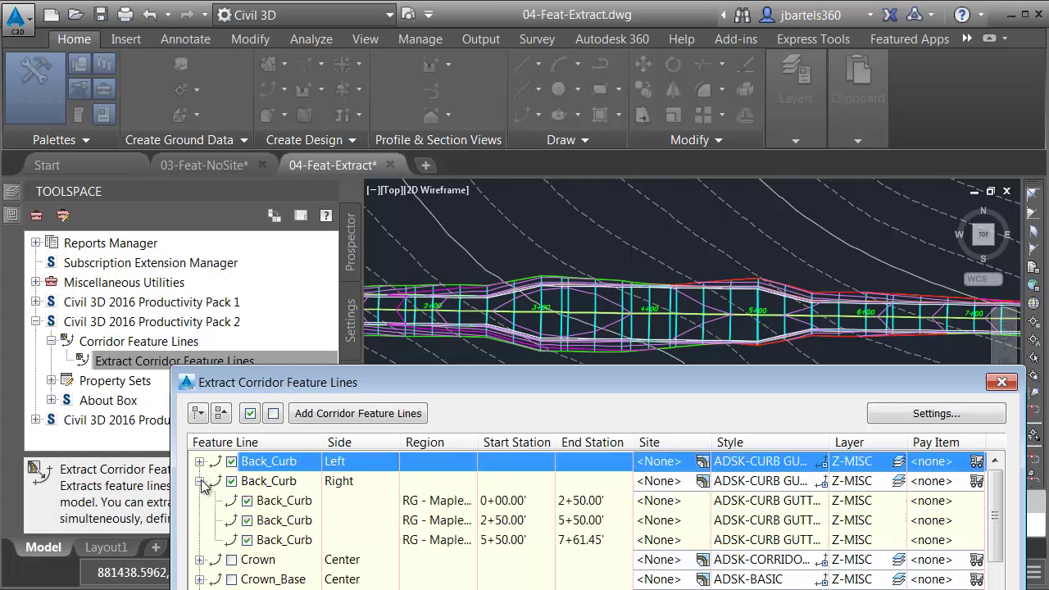
left_click(271, 504)
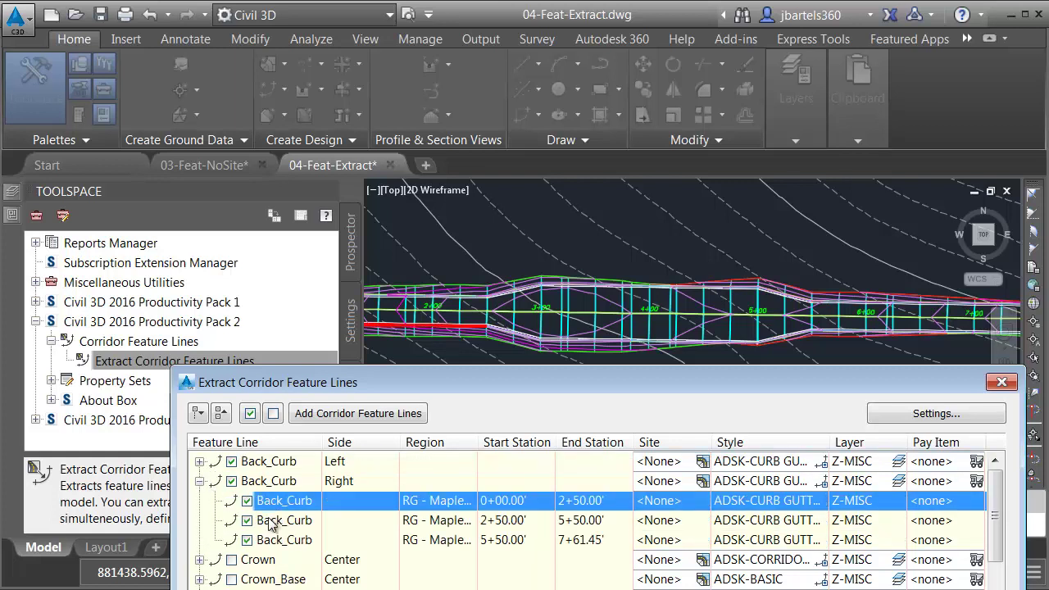
left_click(271, 522)
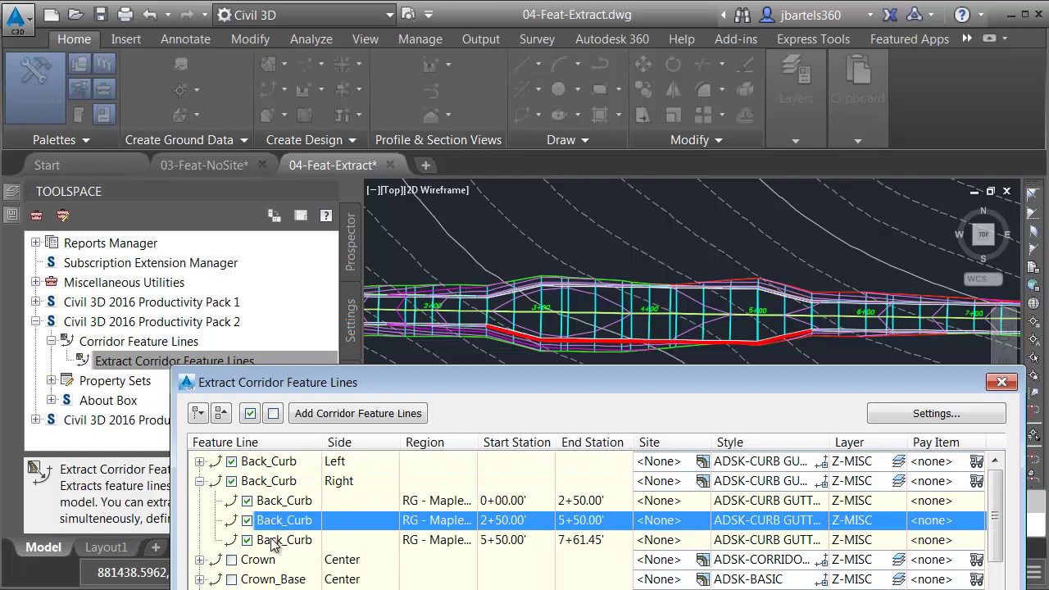
left_click(273, 541)
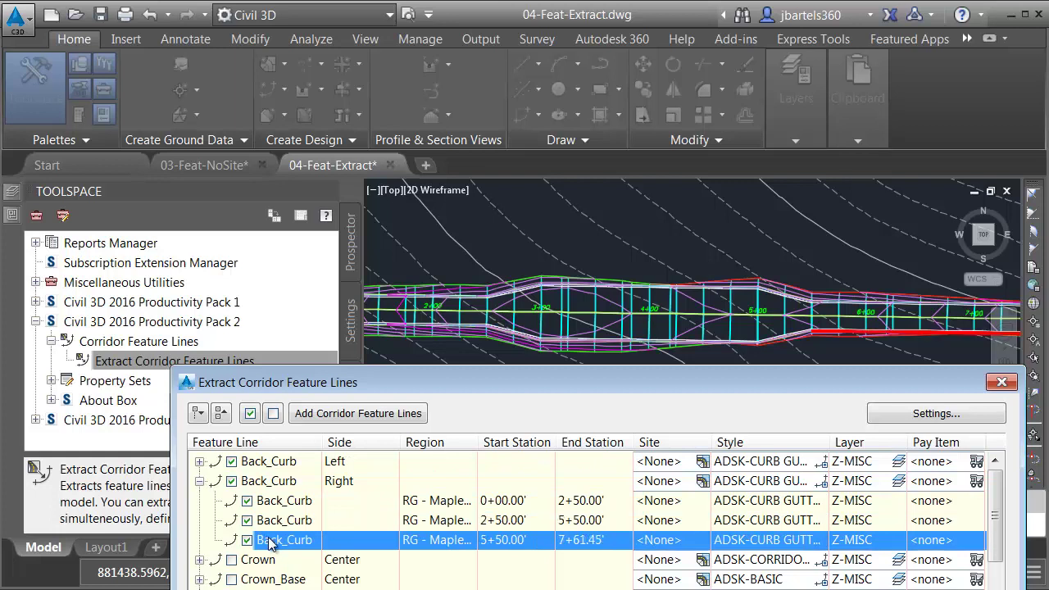
left_click(199, 482)
left_click_drag(419, 380, 331, 68)
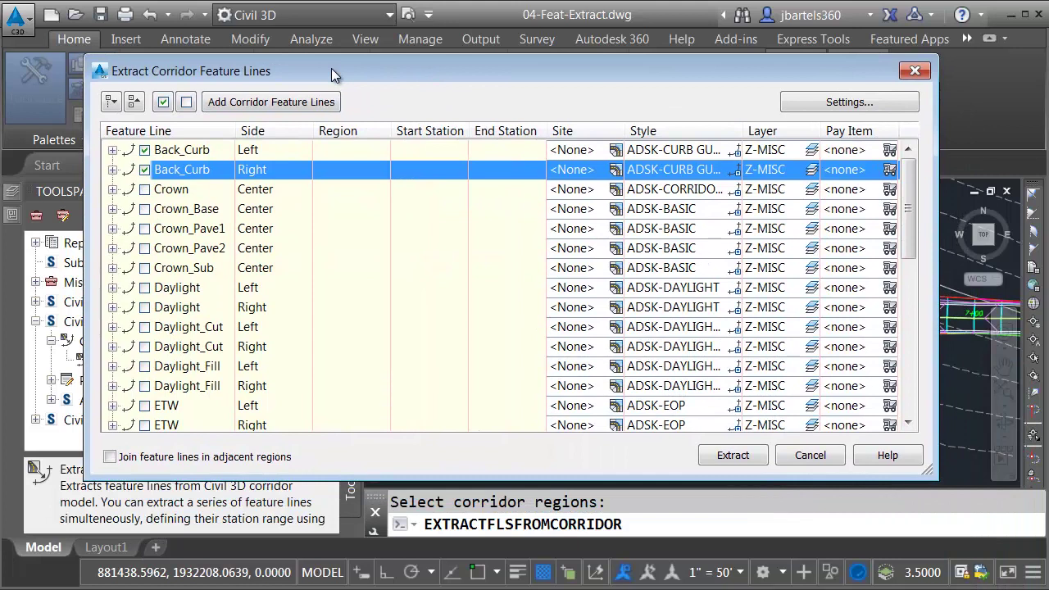
Join extracted lines across adjacent regions, turn off Apply Smoothing, and open the Name Template editor.
left_click(110, 458)
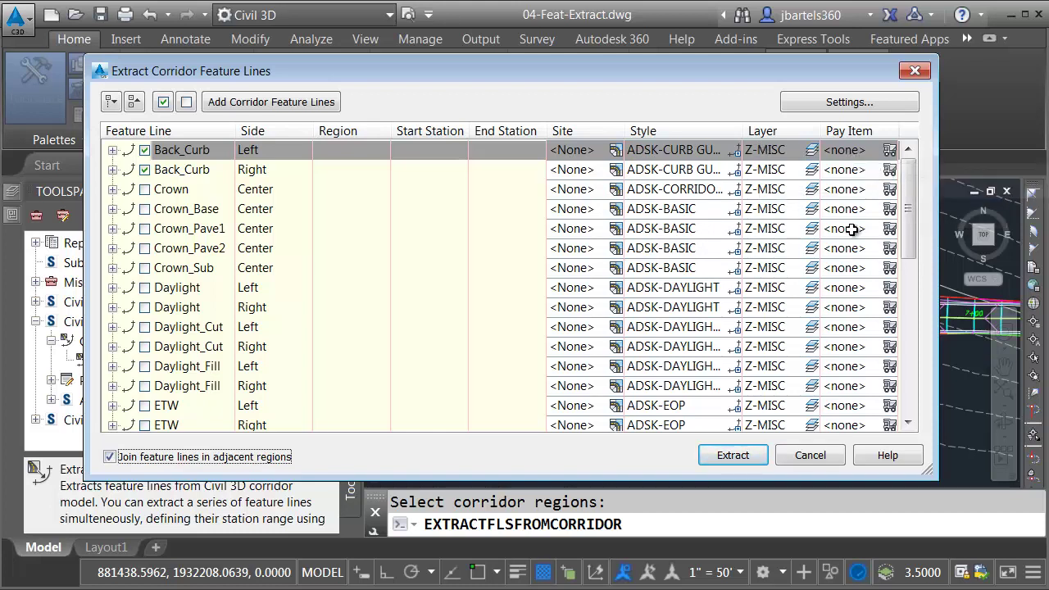
left_click(842, 104)
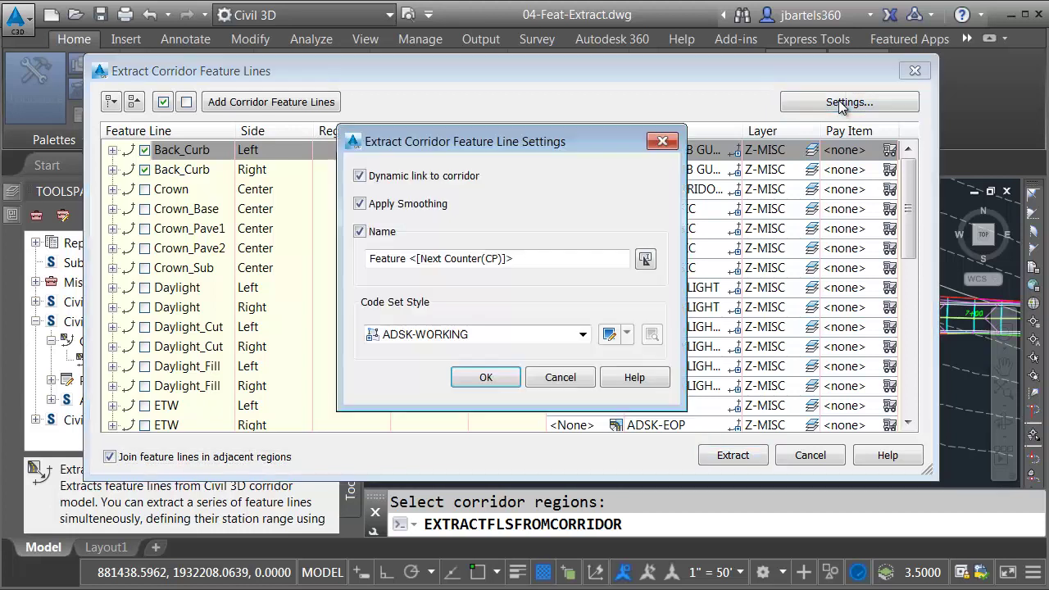
left_click(360, 204)
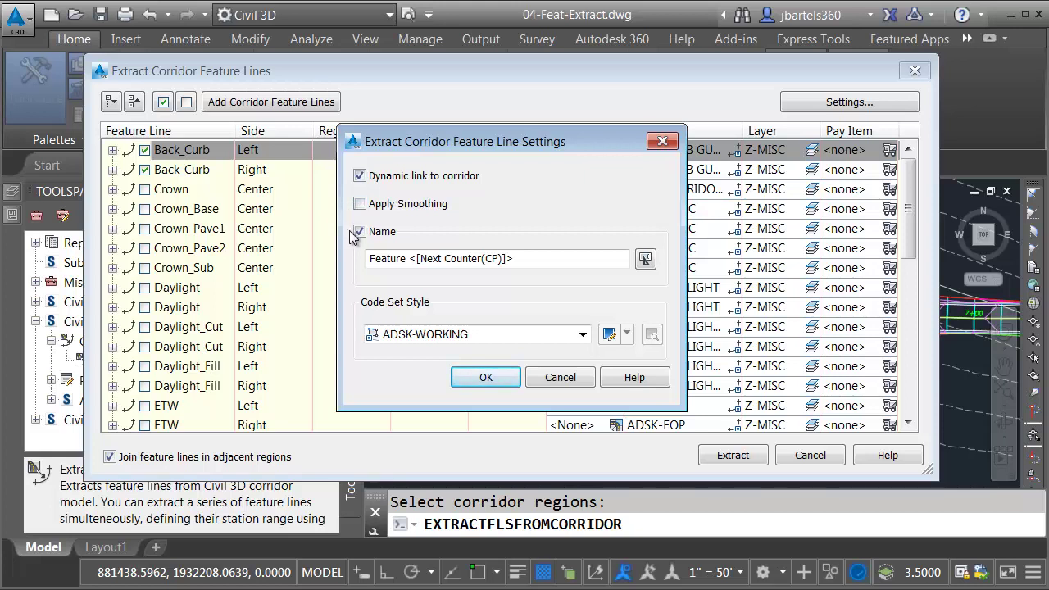
left_click(644, 261)
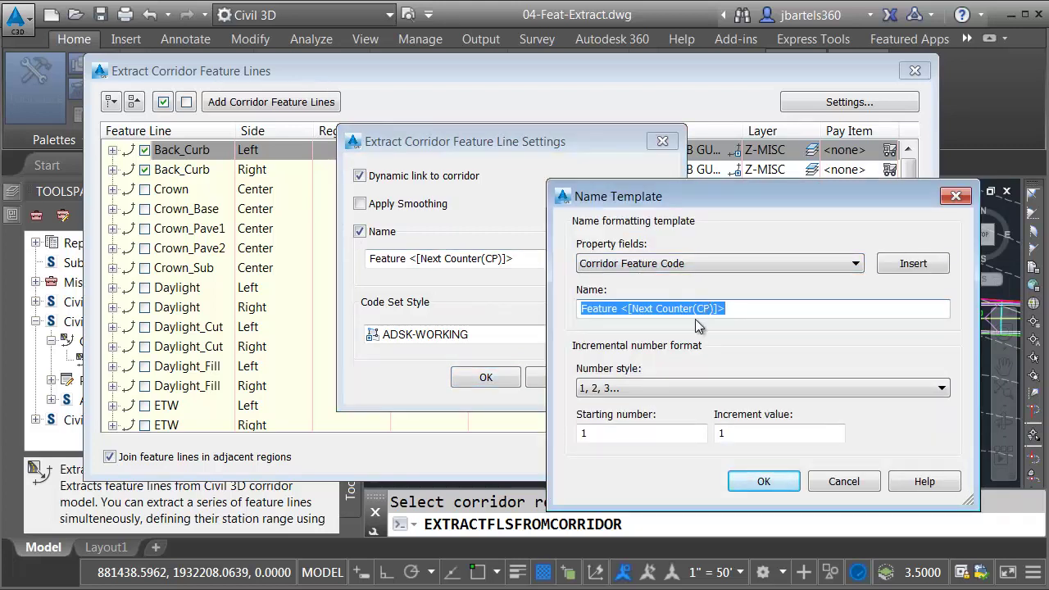
Set the name template to <[Corridor Feature Code]> - <[Feature Side]> - <[Next Counter]>.
key("Delete")
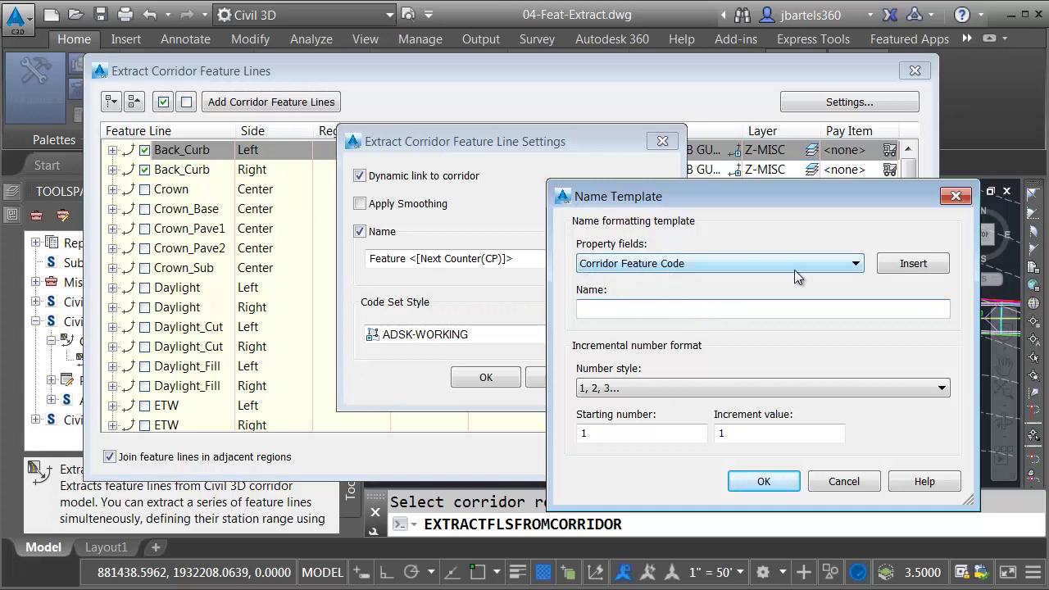
left_click(911, 264)
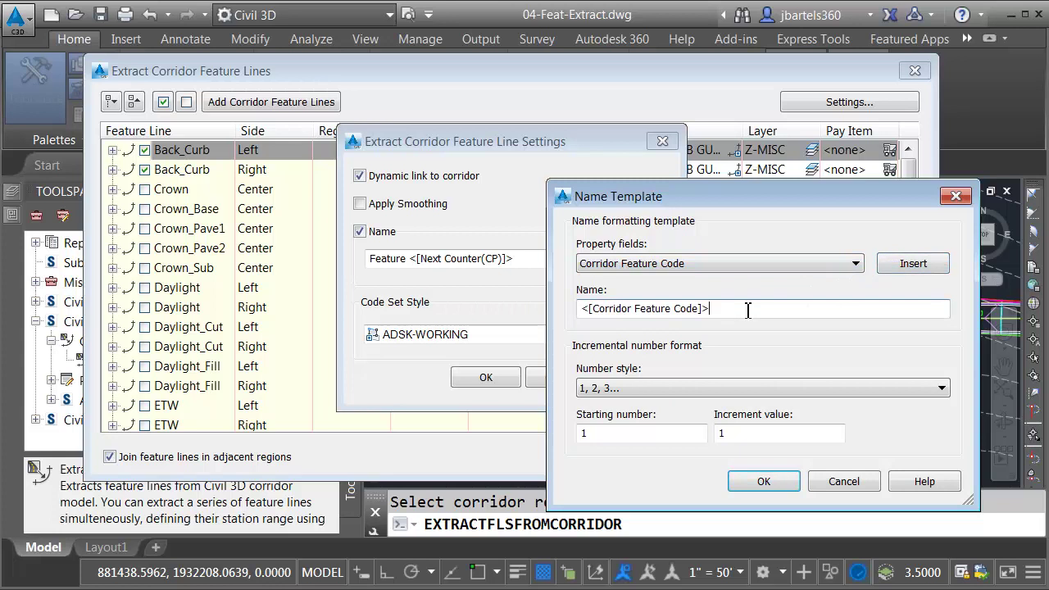
type("-")
left_click(690, 264)
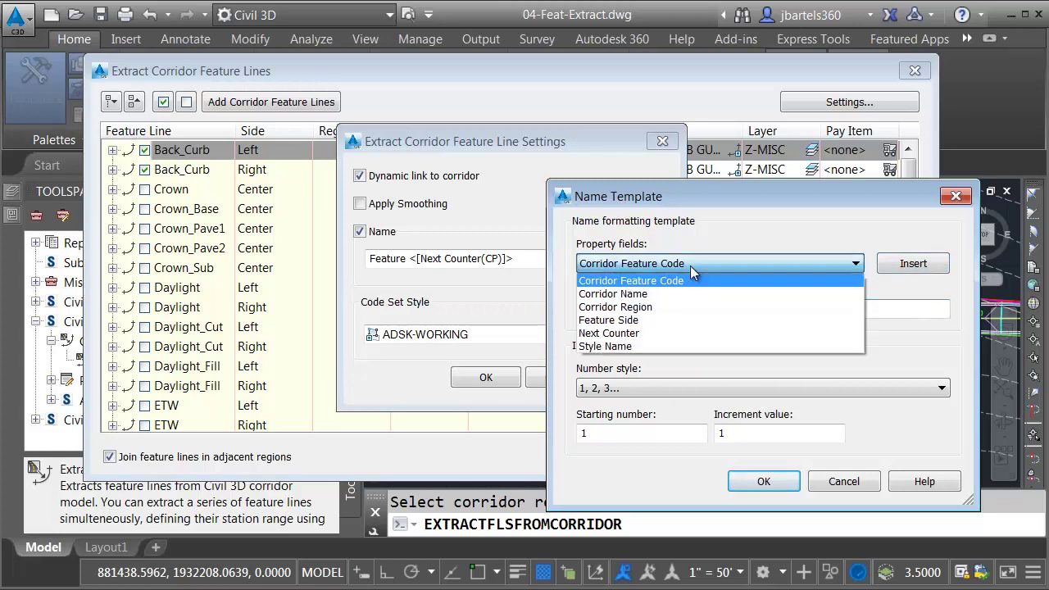
left_click(644, 320)
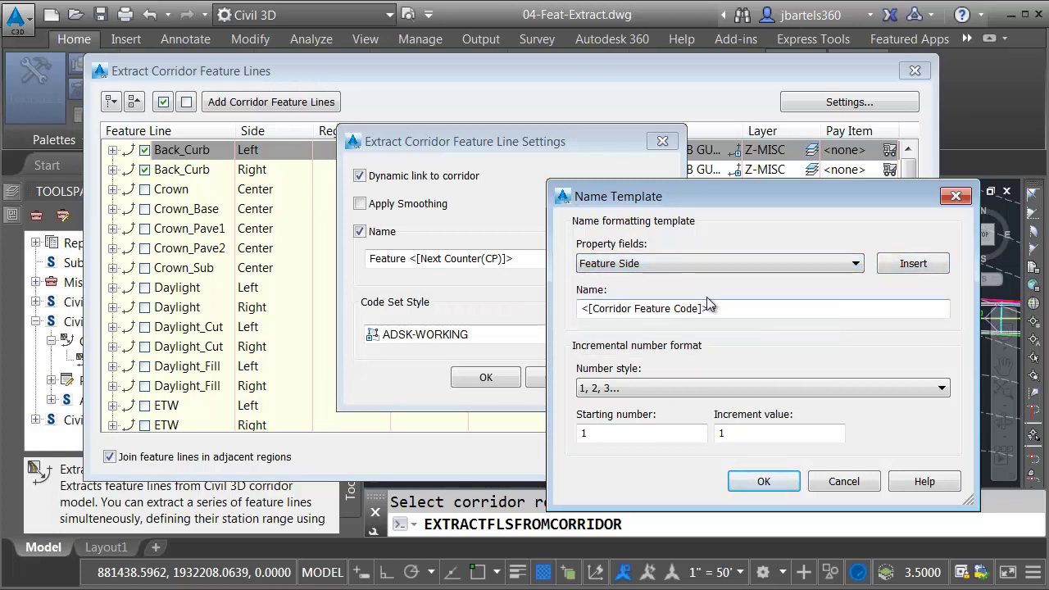
left_click(911, 264)
left_click(816, 308)
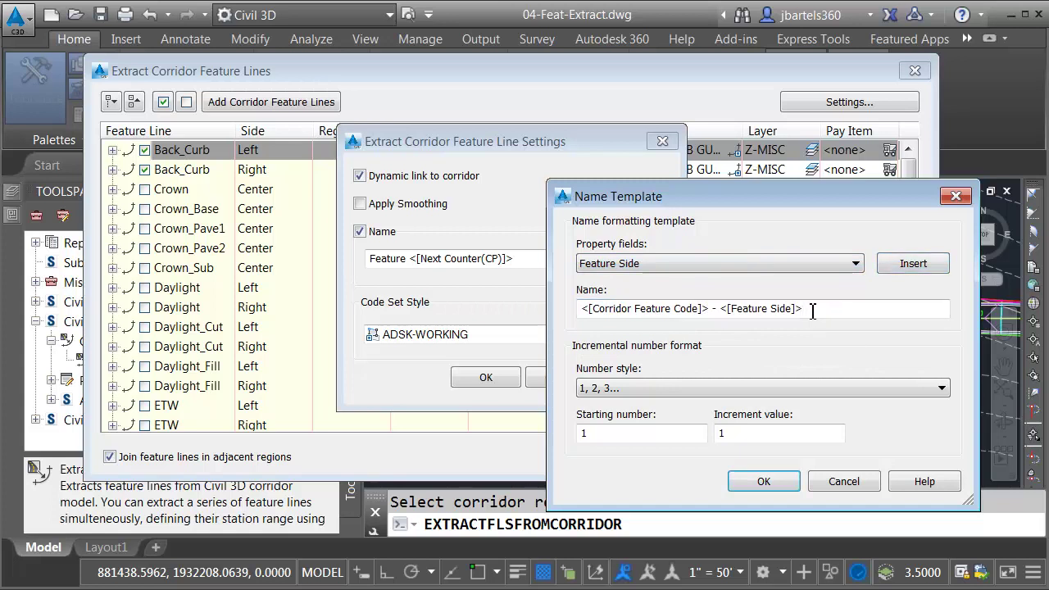
type("-")
left_click(762, 264)
left_click(665, 330)
left_click(911, 264)
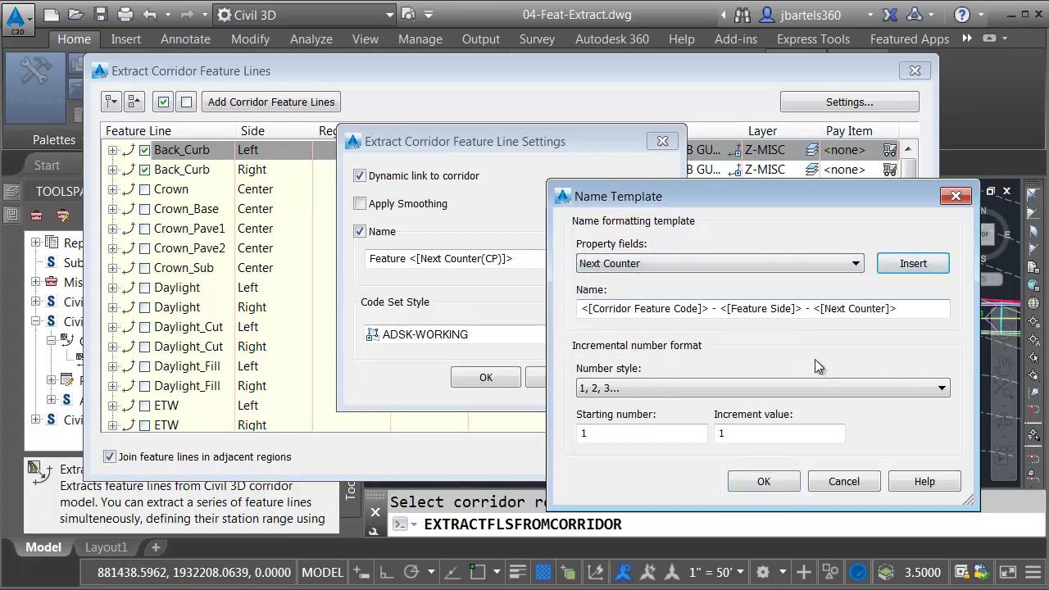
left_click(764, 482)
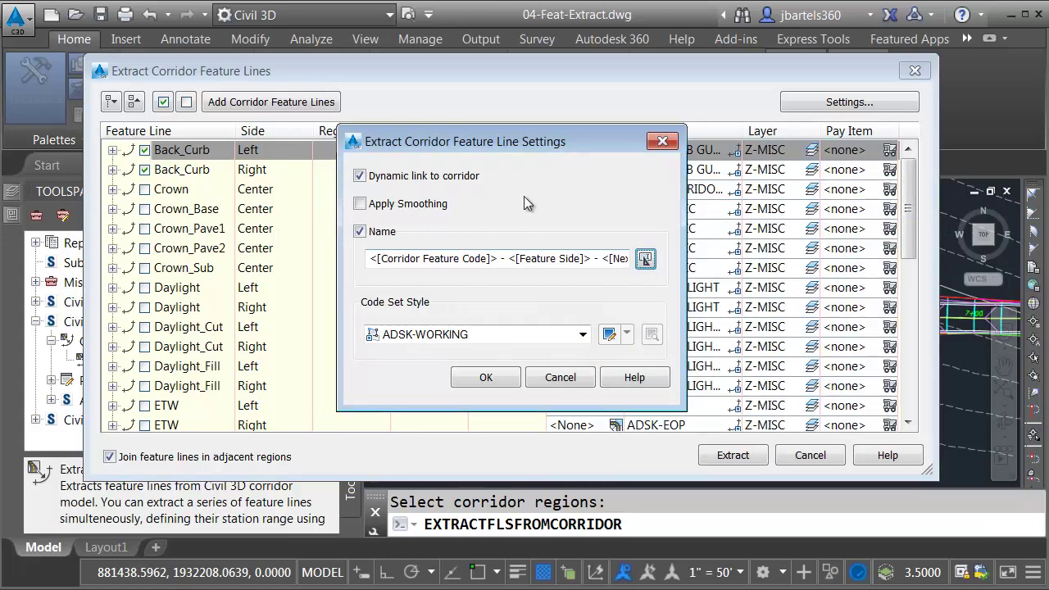
Accept the unsmoothed settings and extract the left and right Back_Curb feature lines.
left_click_drag(570, 143, 465, 144)
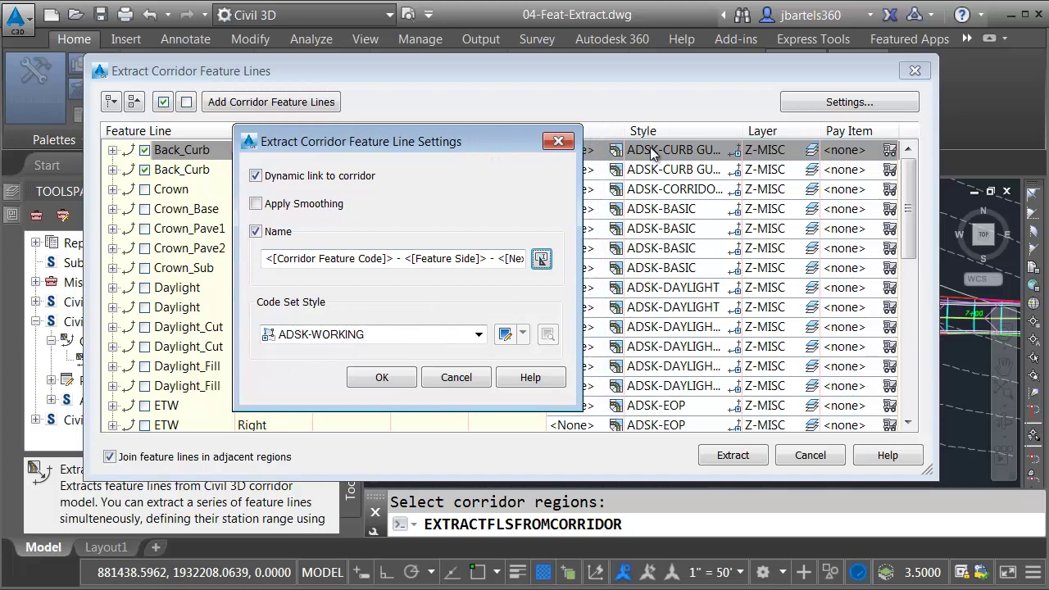
left_click(365, 378)
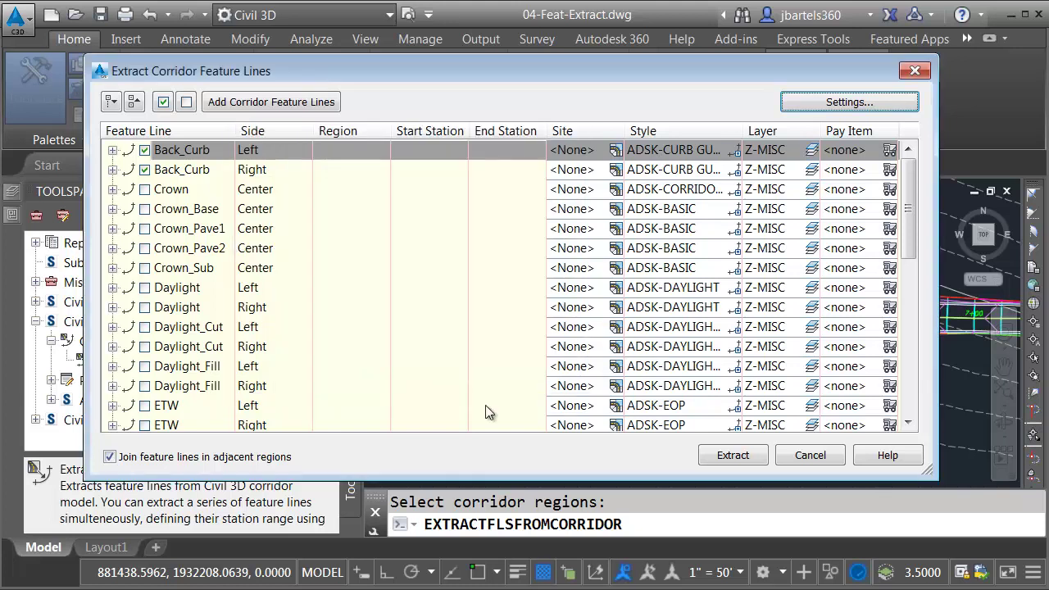
left_click(718, 458)
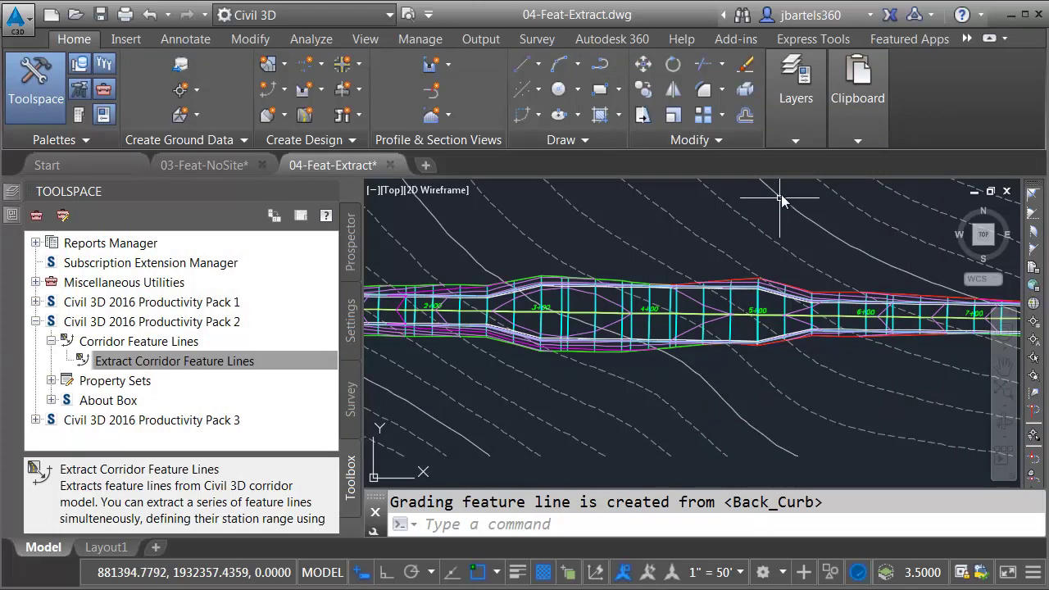
Freeze the layers of the two picked corridor objects, then zoom in on the extracted feature lines.
left_click(797, 138)
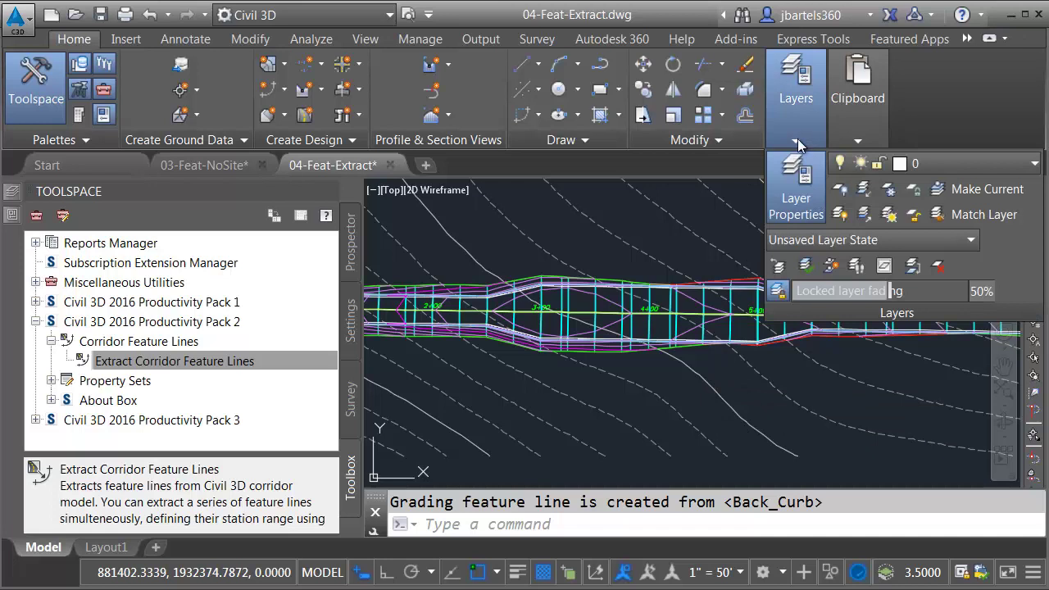
left_click(890, 189)
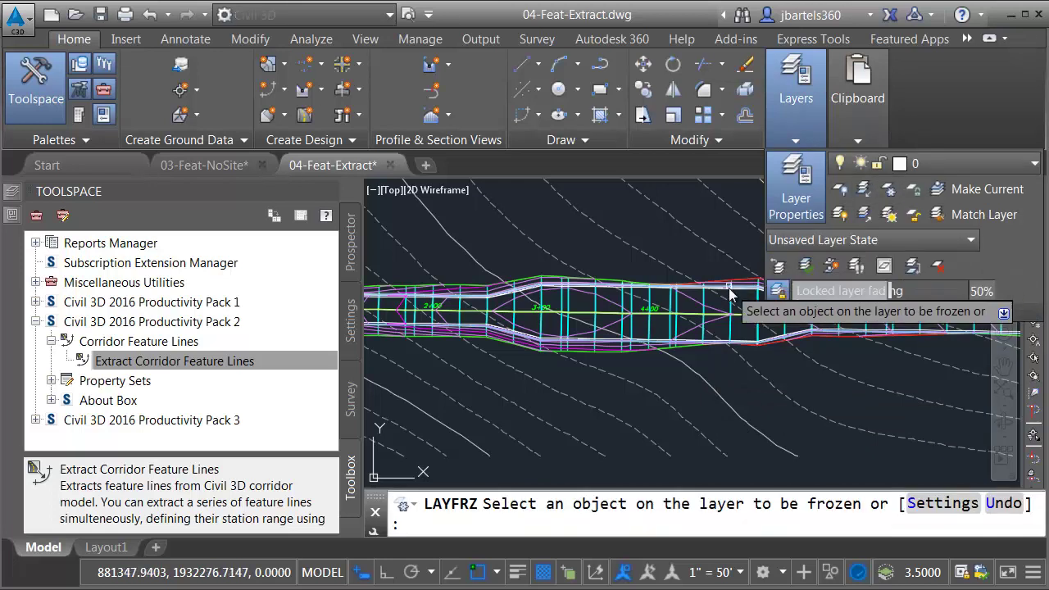
left_click(730, 312)
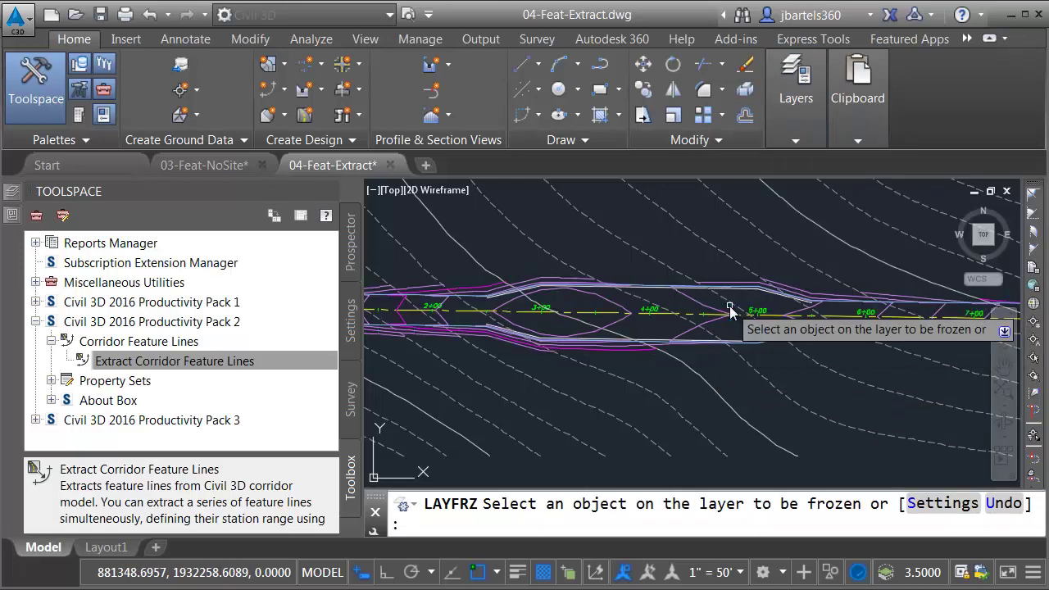
left_click(709, 312)
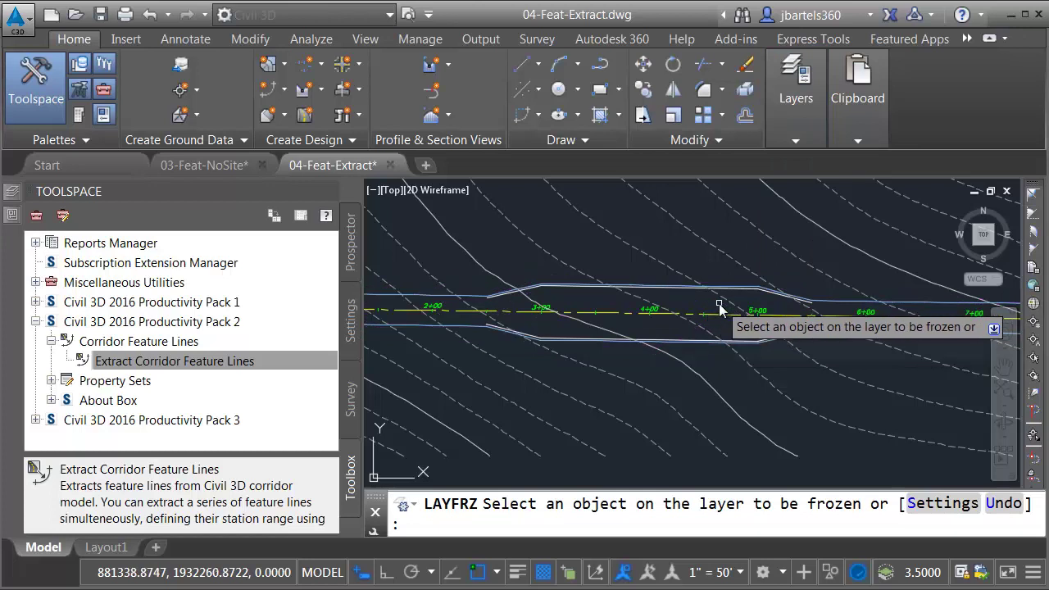
key("Escape")
scroll(820, 308, "up", 3)
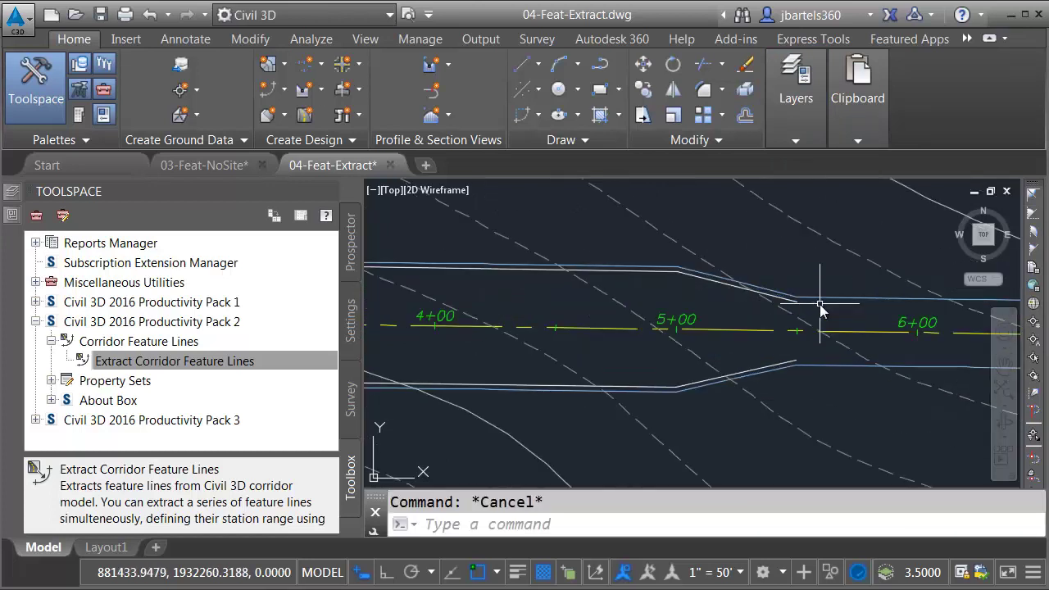
scroll(821, 310, "up", 2)
mouse_move(818, 289)
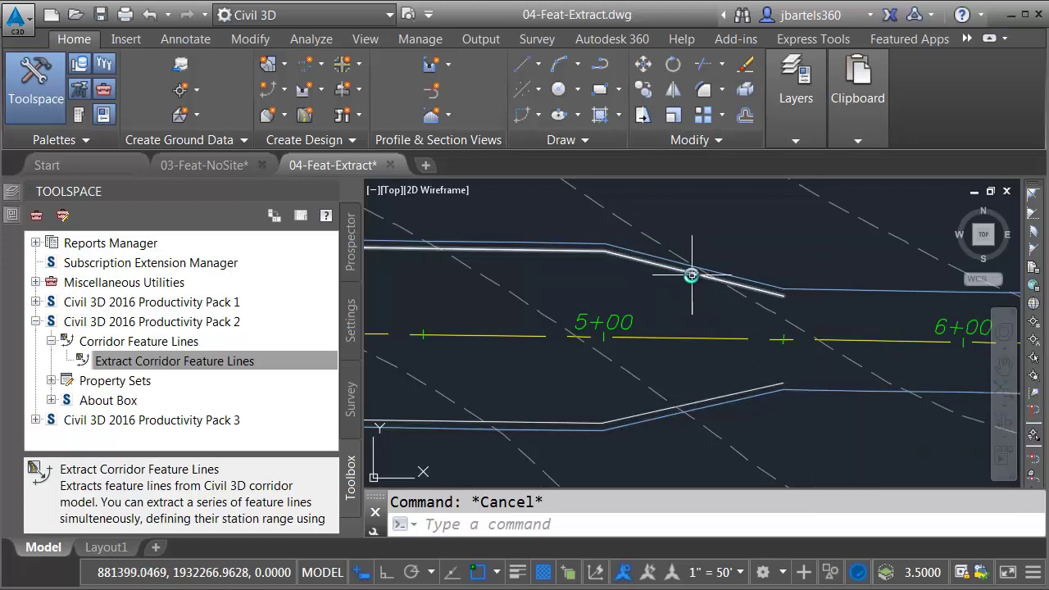
Pan to stations 2+00–5+00 and grip-stretch a vertex of the white extracted feature line.
scroll(694, 302, "down", 3)
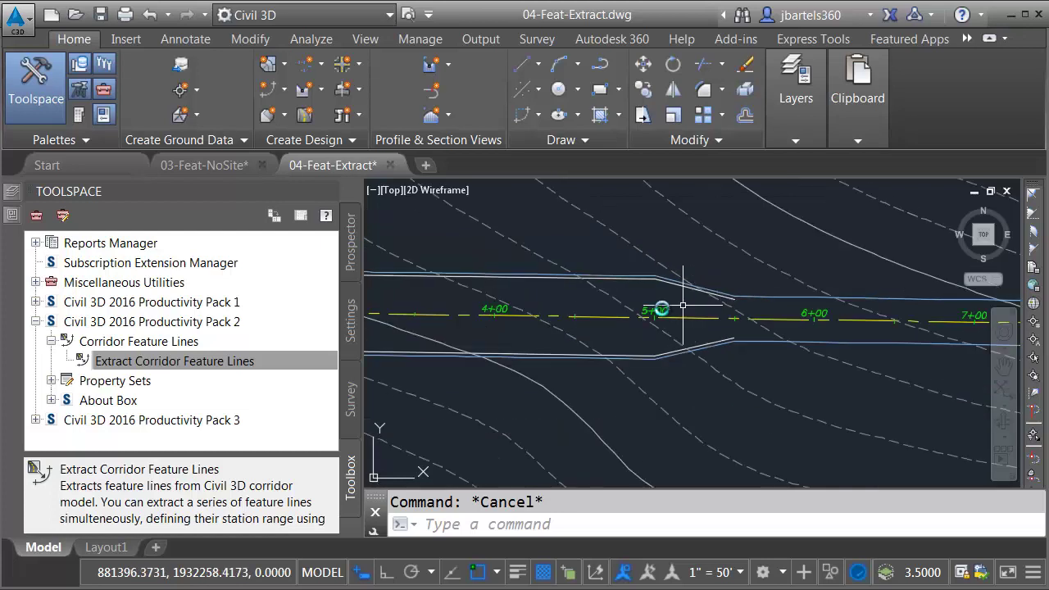
middle_click_drag(525, 316, 741, 324)
scroll(582, 320, "up", 3)
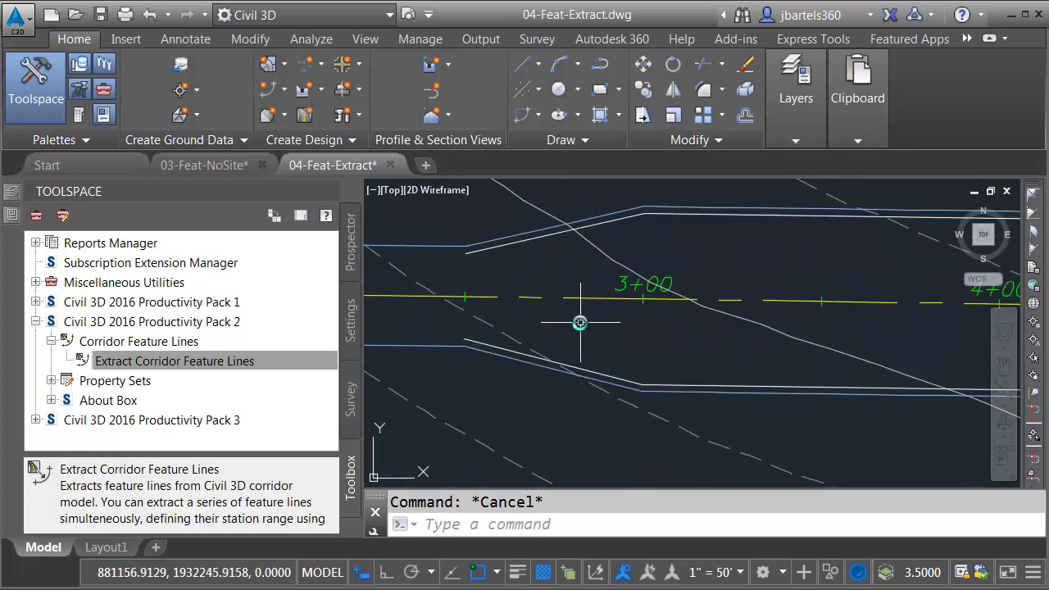
left_click(608, 373)
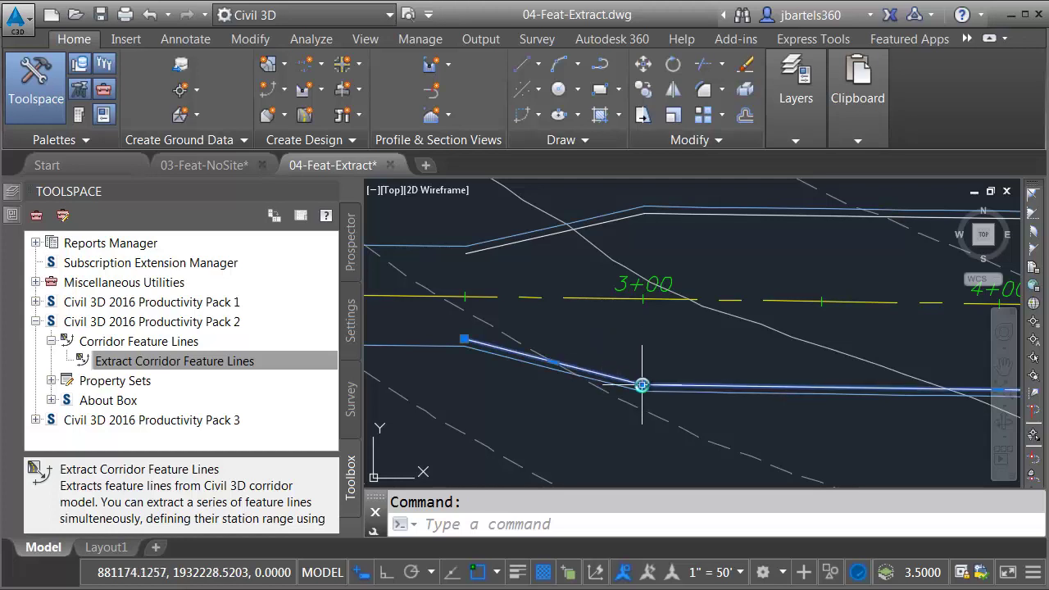
left_click(642, 385)
left_click(655, 450)
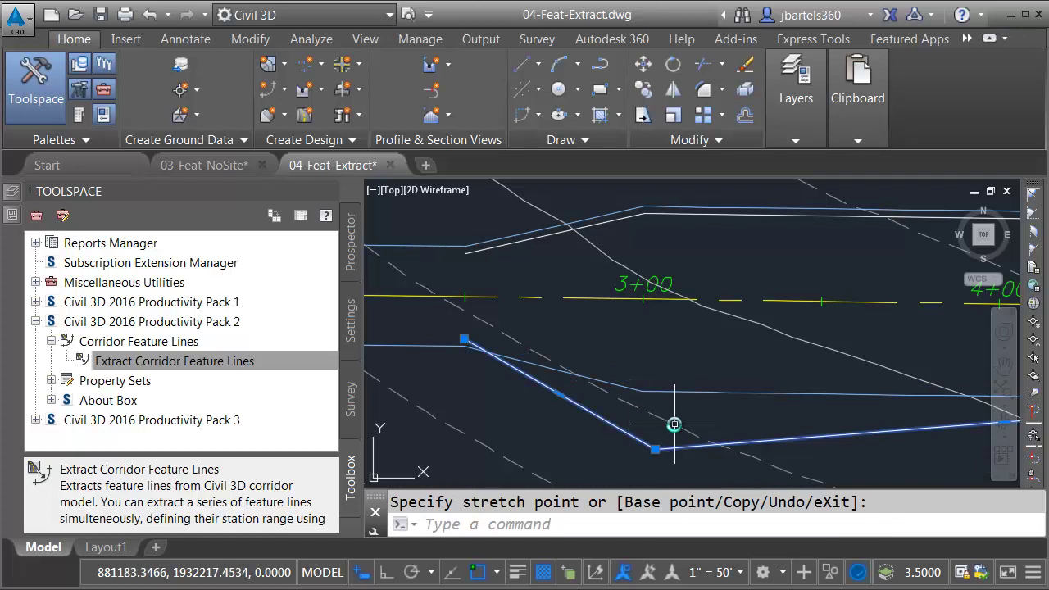
key("Escape")
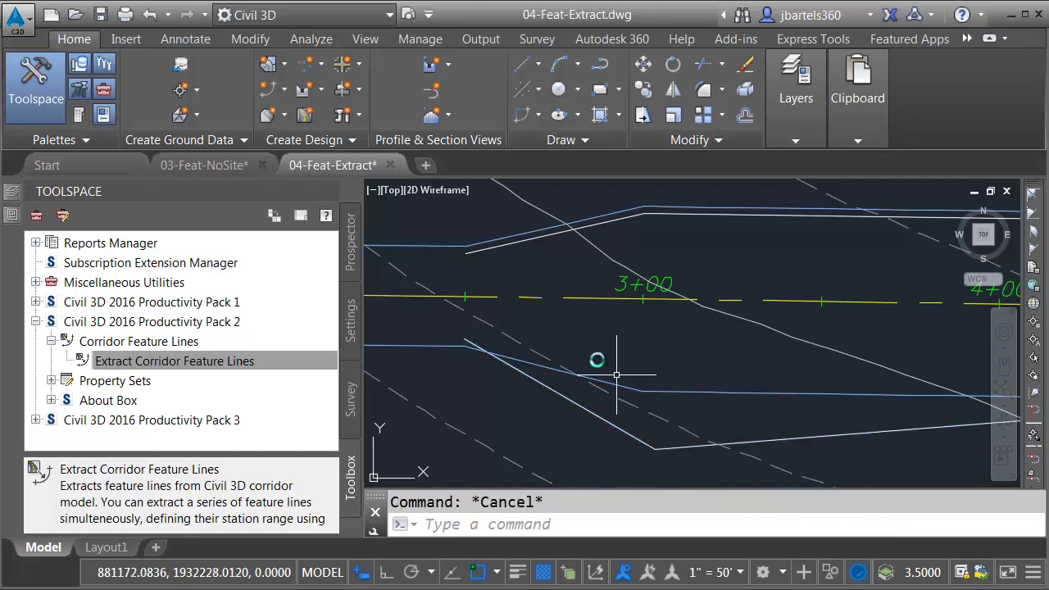
Set the Maple Street corridor to Rebuild Automatic from the Prospector tree.
left_click(351, 246)
left_click_drag(331, 295, 331, 336)
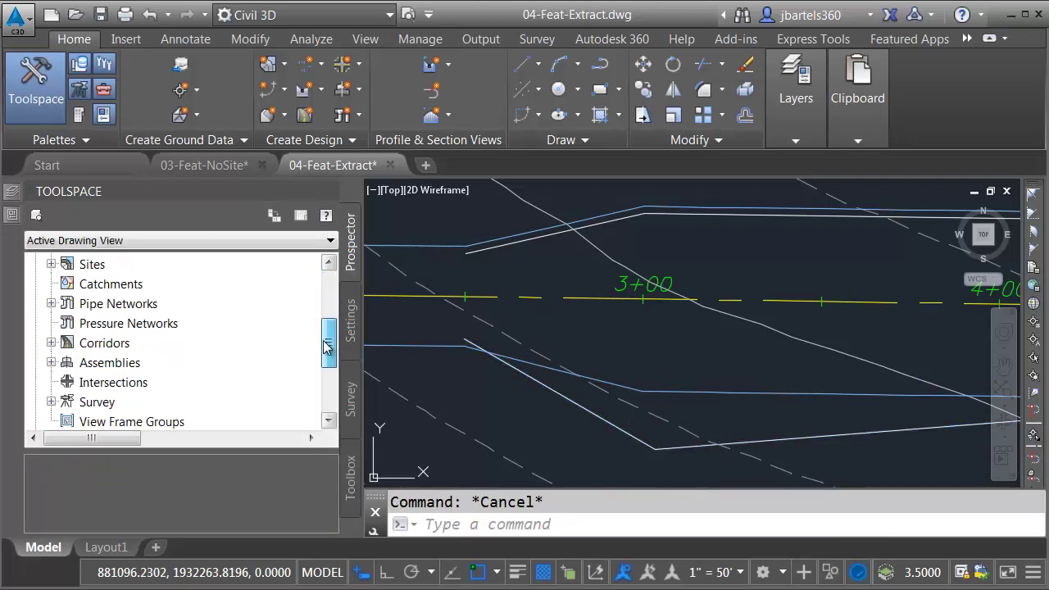
left_click(52, 344)
right_click(141, 366)
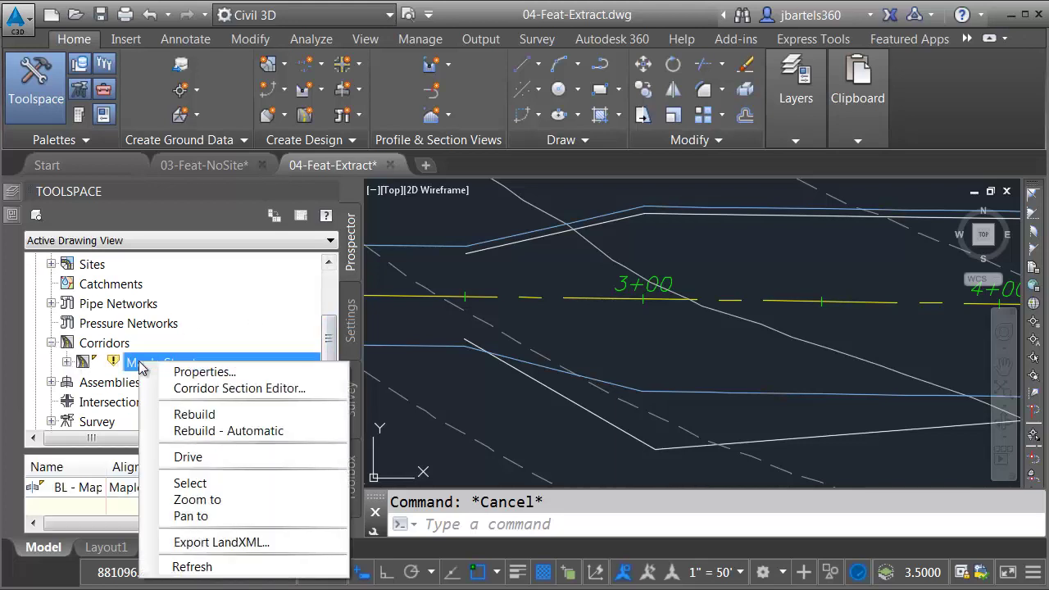
left_click(160, 432)
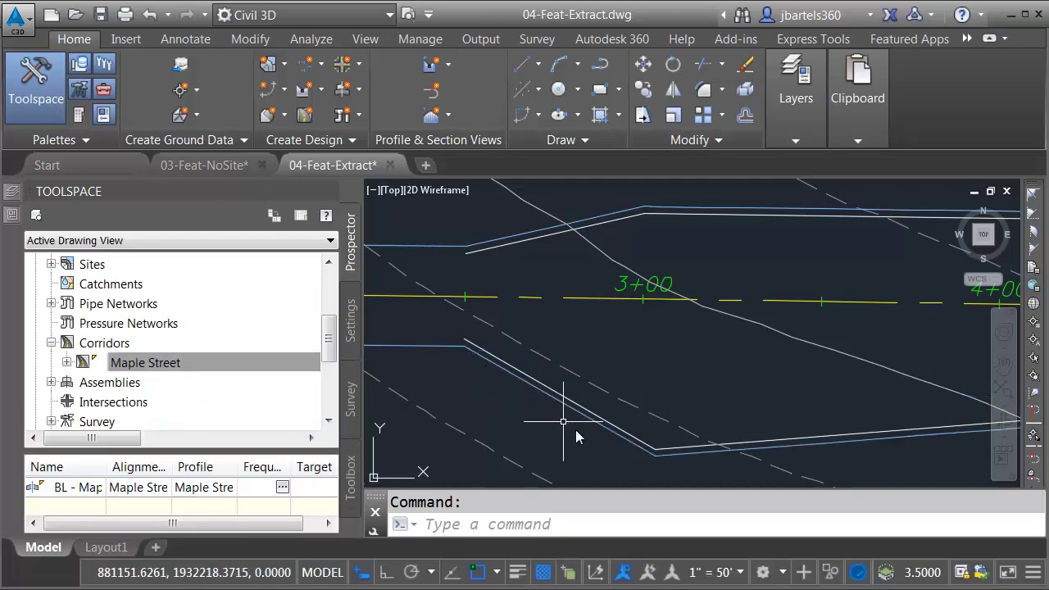
Grip-stretch the lower line's vertex to a new spot, then clear the selection.
left_click(612, 428)
left_click(655, 449)
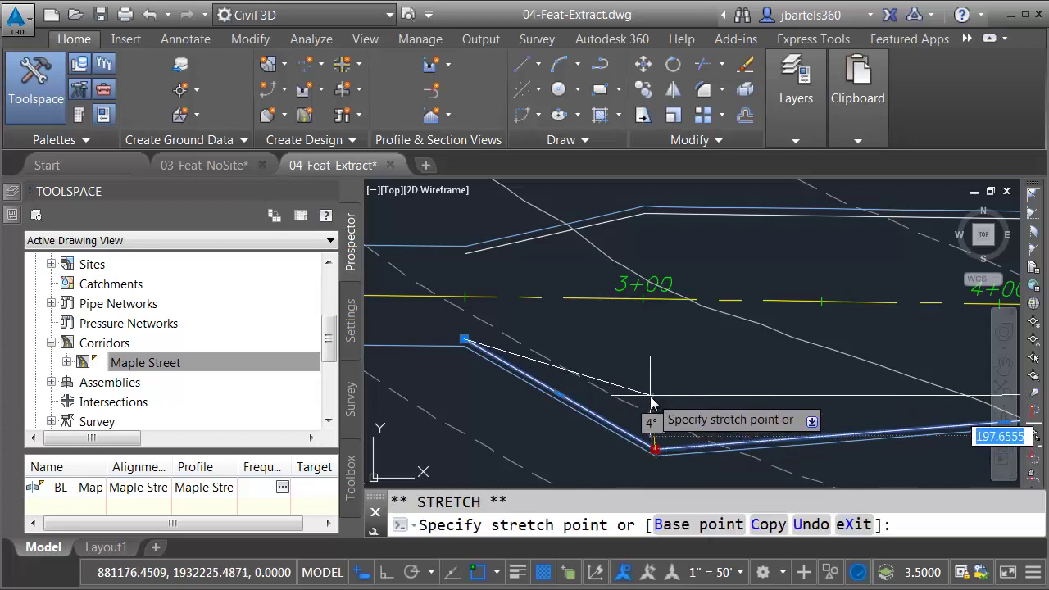
left_click(650, 397)
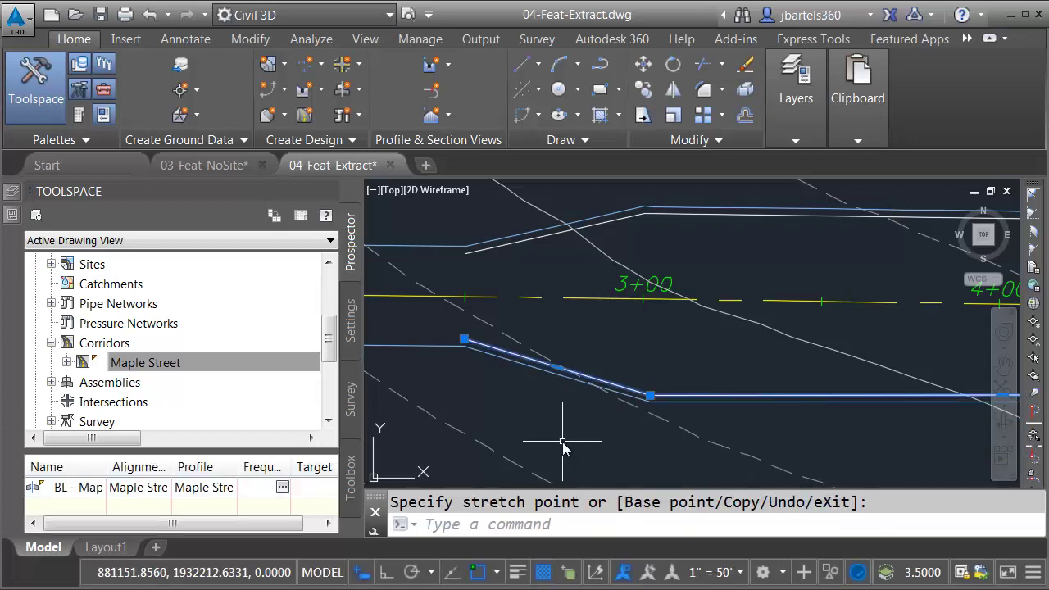
key("Escape")
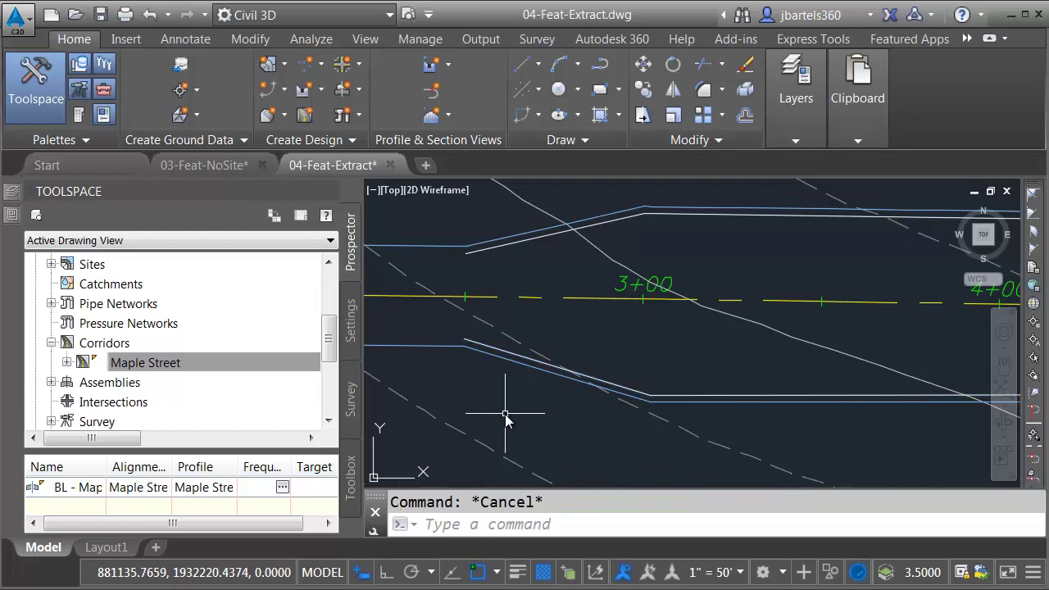
Delete the lower and upper extracted feature lines.
left_click(424, 353)
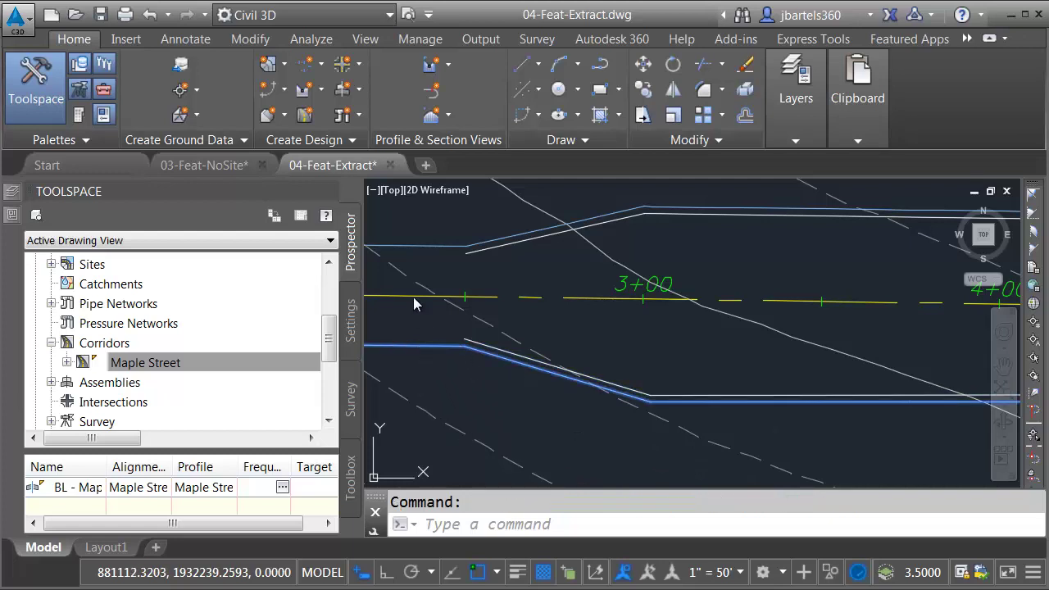
left_click(409, 247)
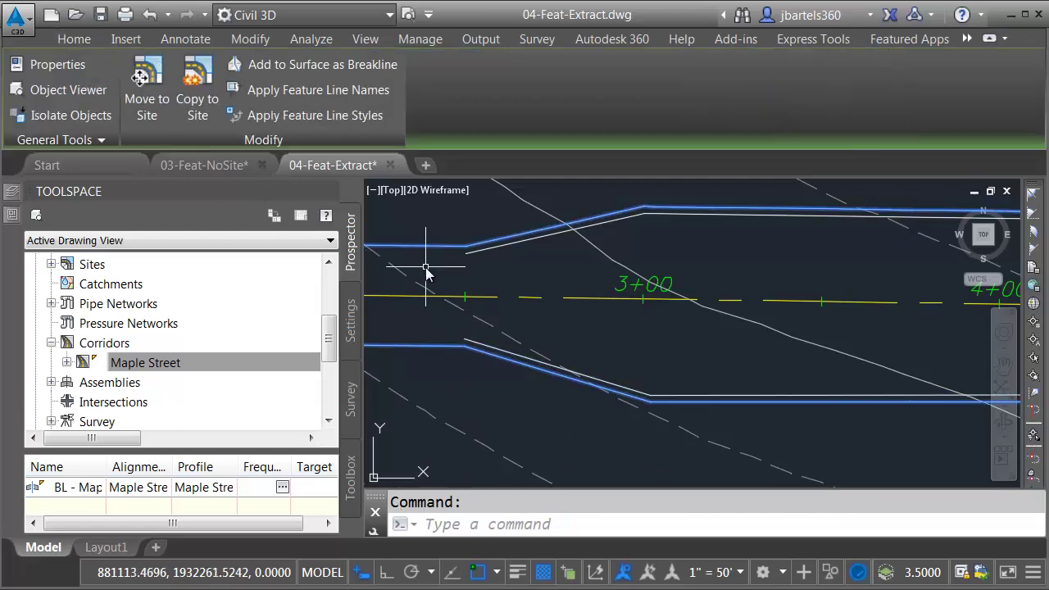
key("Delete")
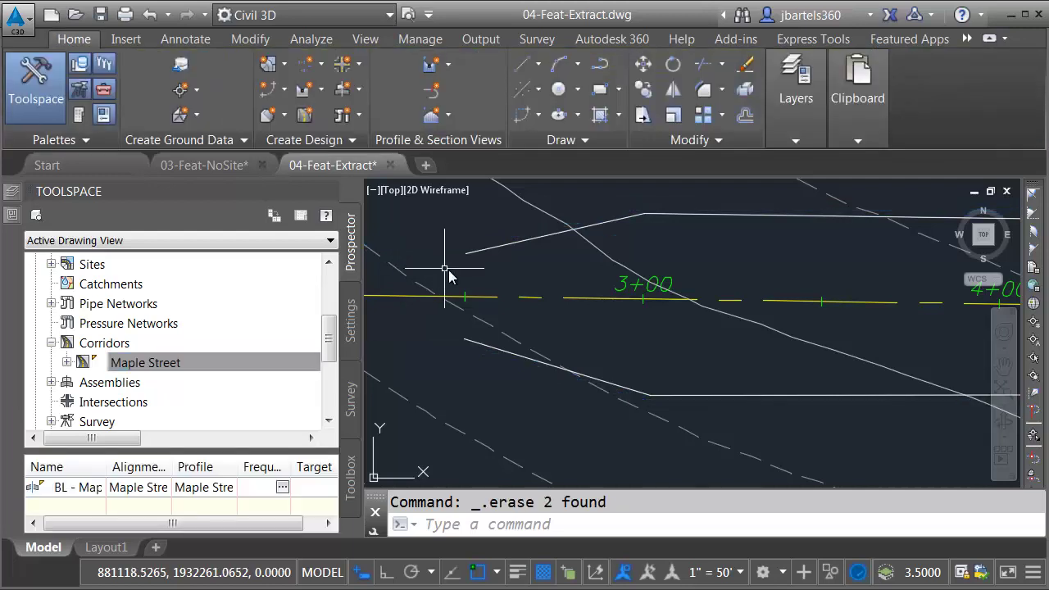
Restore the previous layer state with Layer Previous and recenter the view on the corridor.
left_click(795, 142)
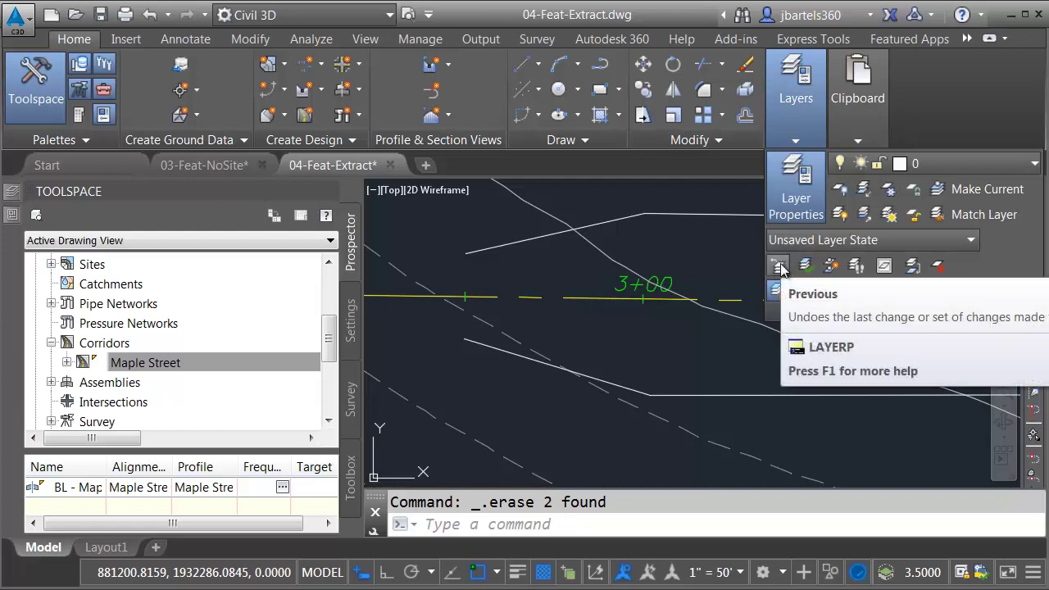
left_click(781, 267)
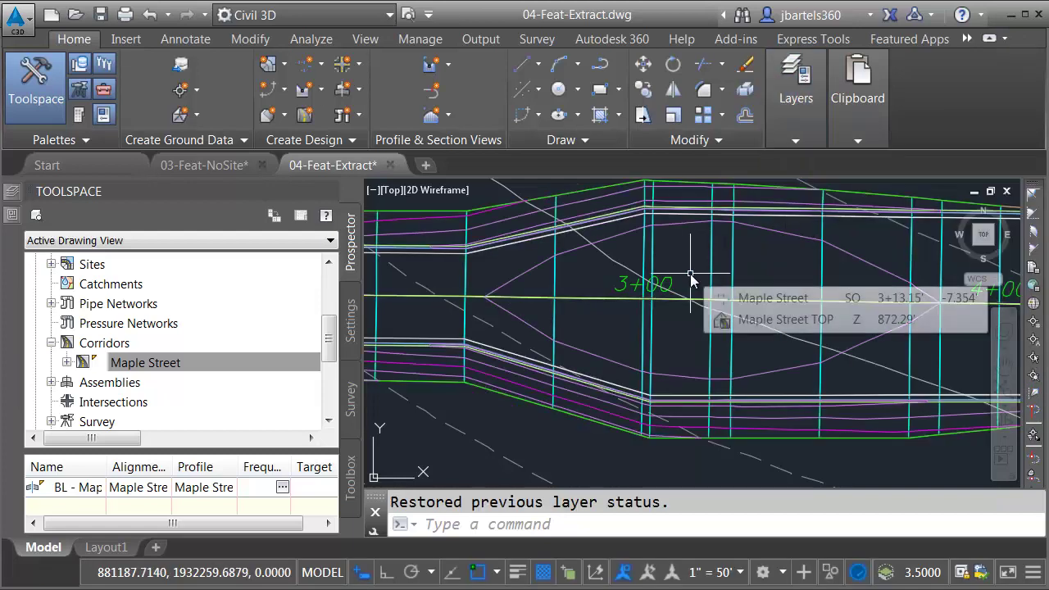
scroll(691, 282, "down", 4)
middle_click_drag(691, 288, 676, 338)
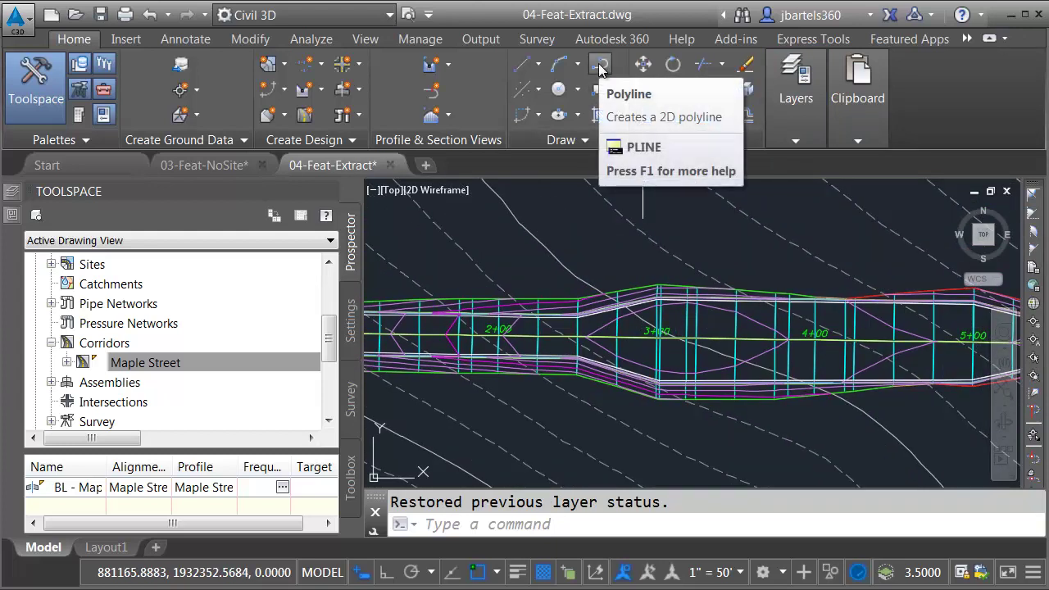
With Osnap off, draw a four-corner polyline around the corridor from 2+00 past 3+00, closed with C.
left_click(601, 68)
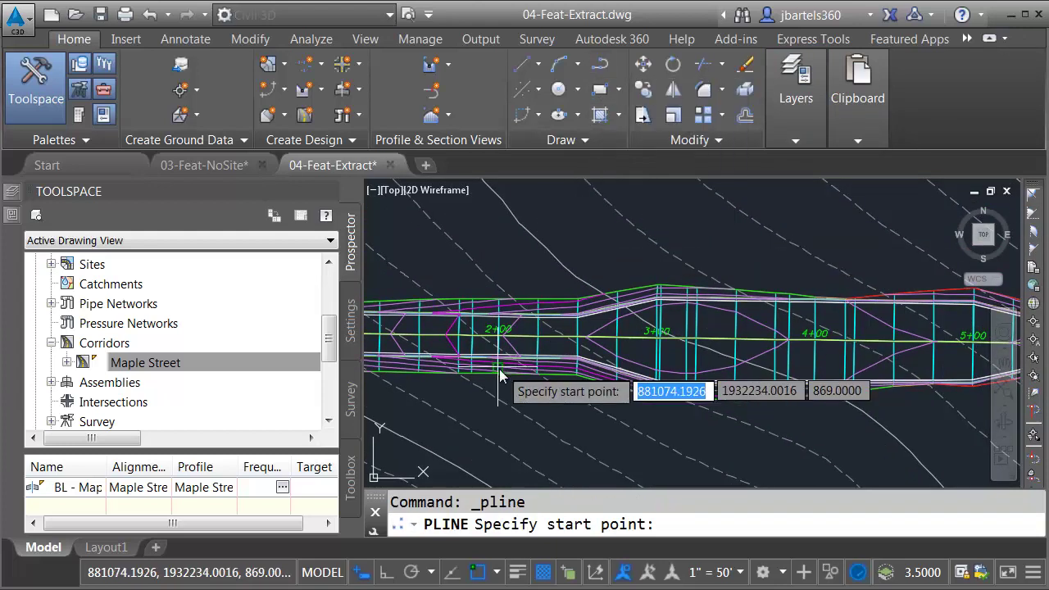
left_click(480, 572)
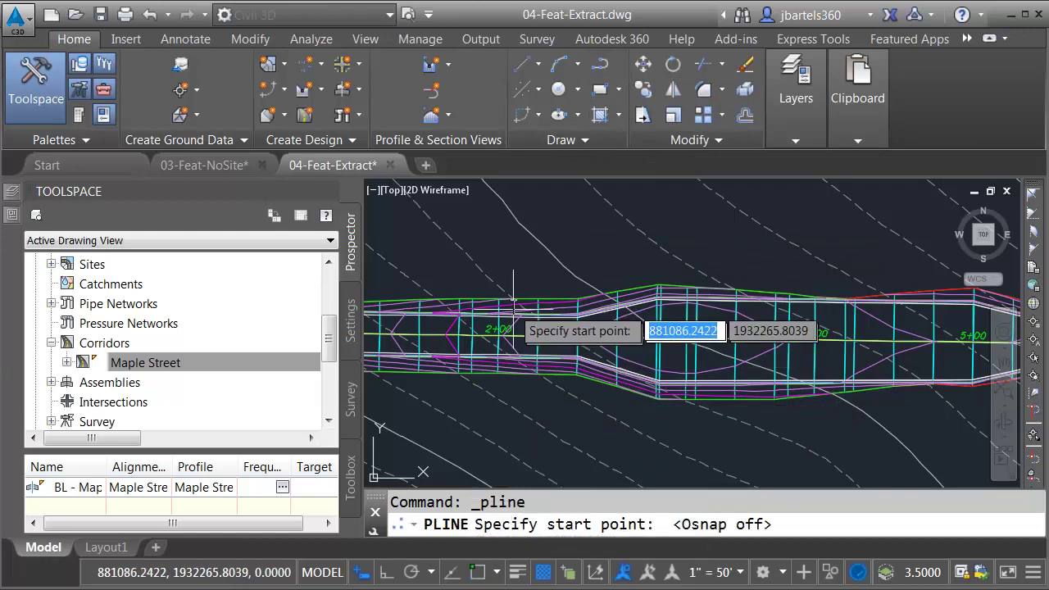
left_click(451, 266)
left_click(650, 264)
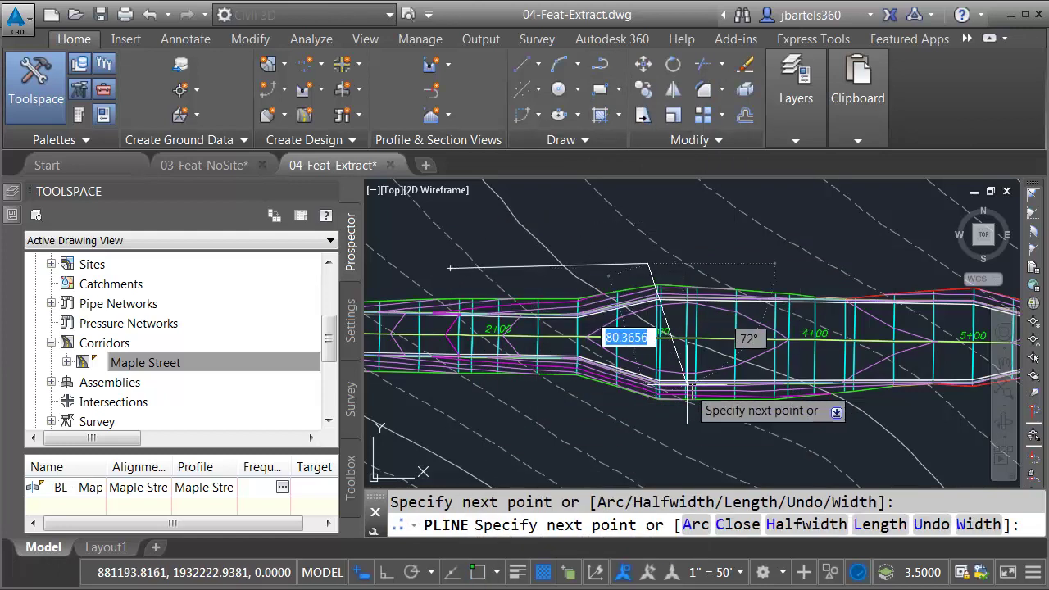
left_click(705, 435)
left_click(467, 413)
type("c")
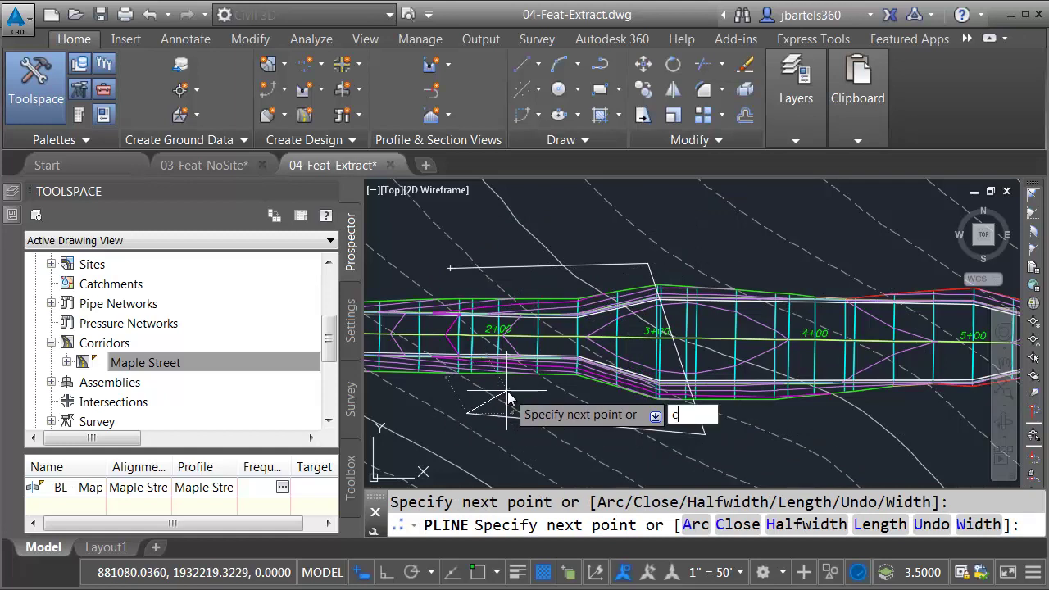
key("Return")
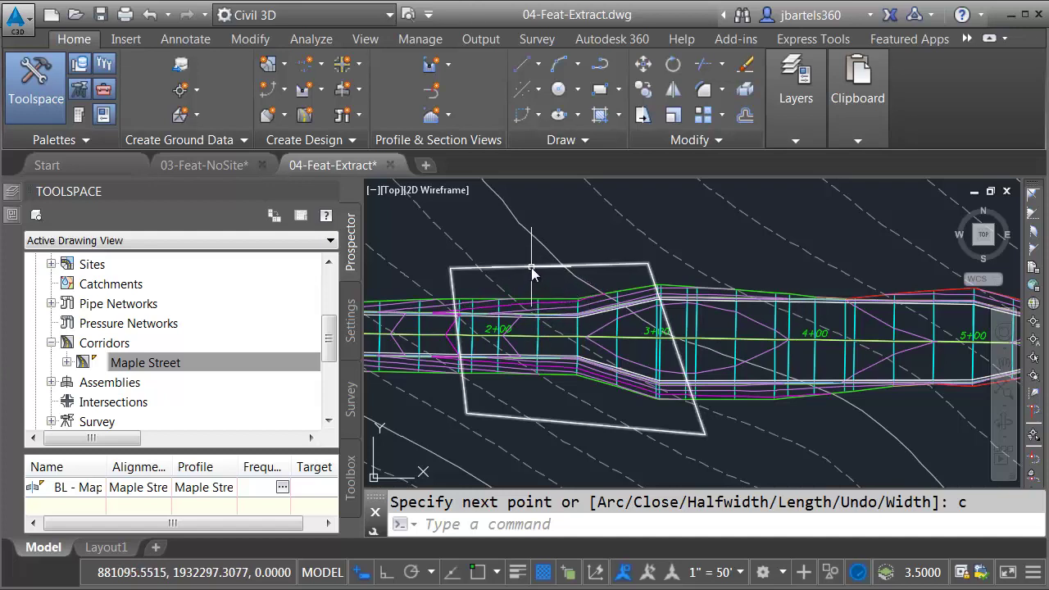
scroll(542, 302, "up", 2)
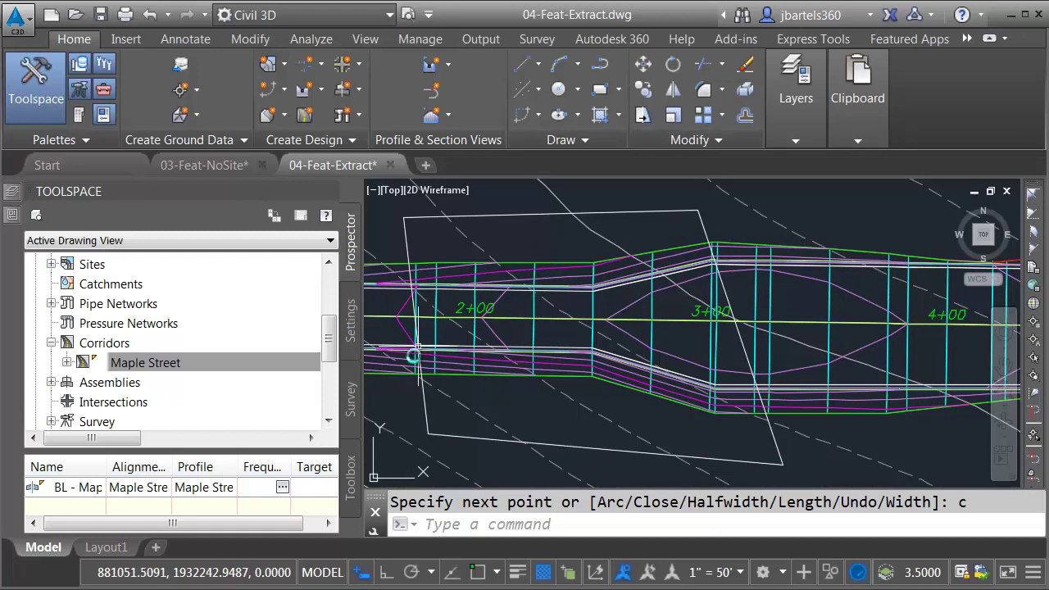
Run the Toolbox tool Extract Corridor Feature Lines within the drawn polygon.
left_click(354, 458)
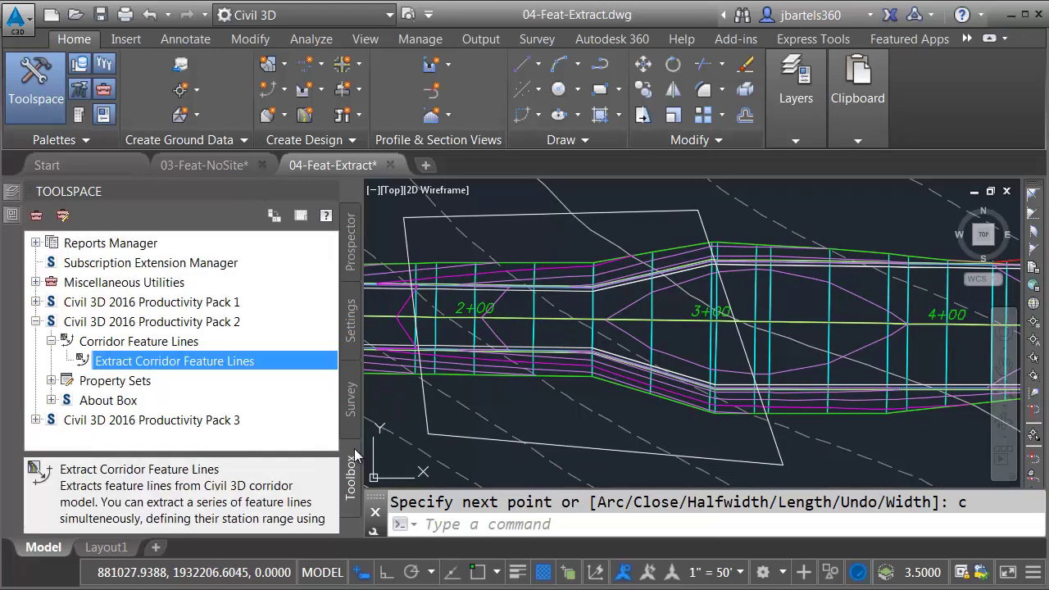
double_click(201, 367)
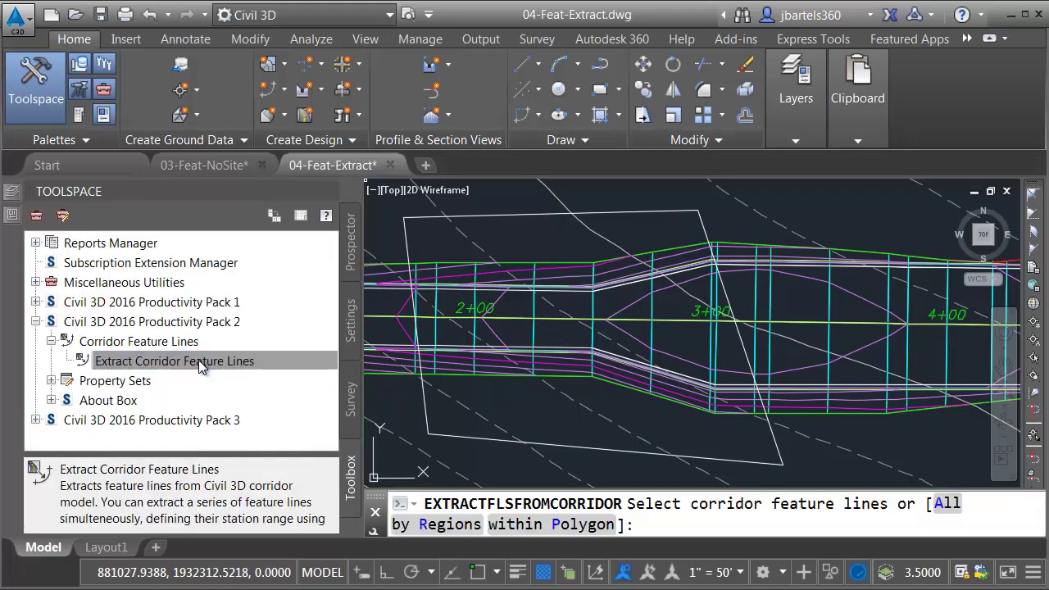
left_click(564, 525)
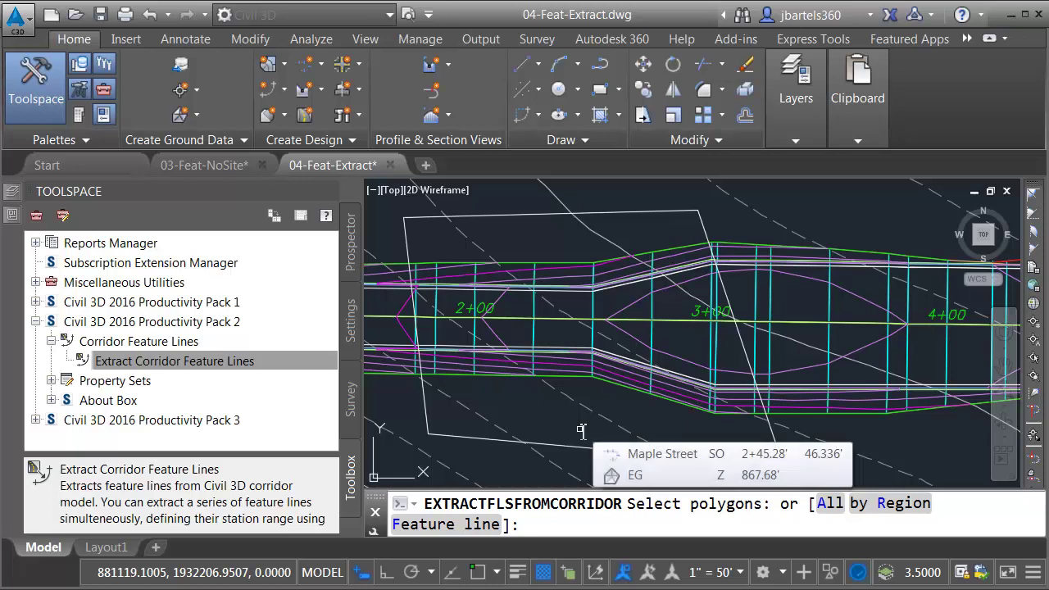
left_click(774, 439)
key("Return")
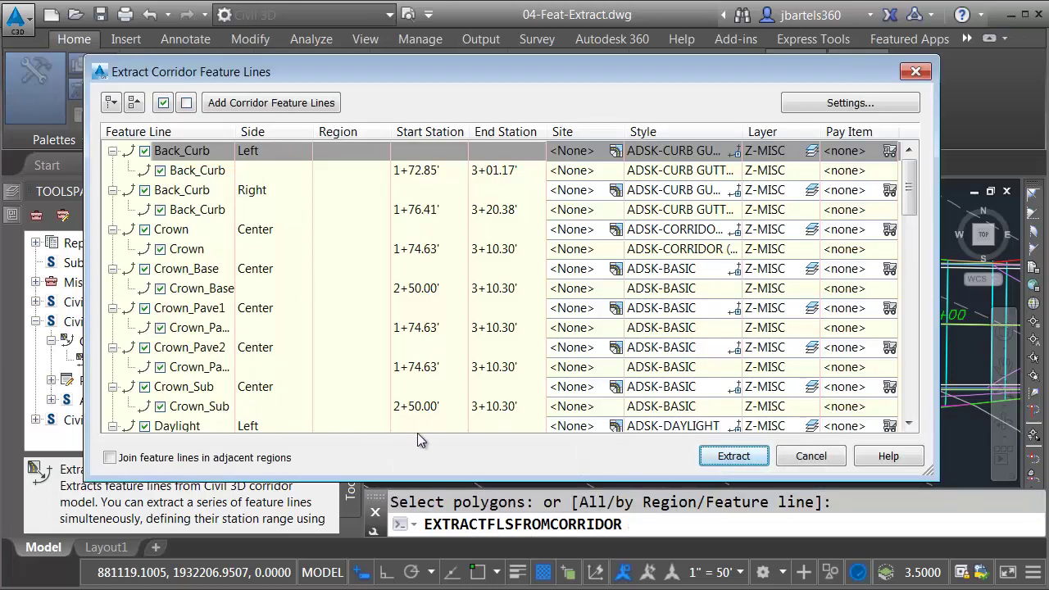
left_click(732, 457)
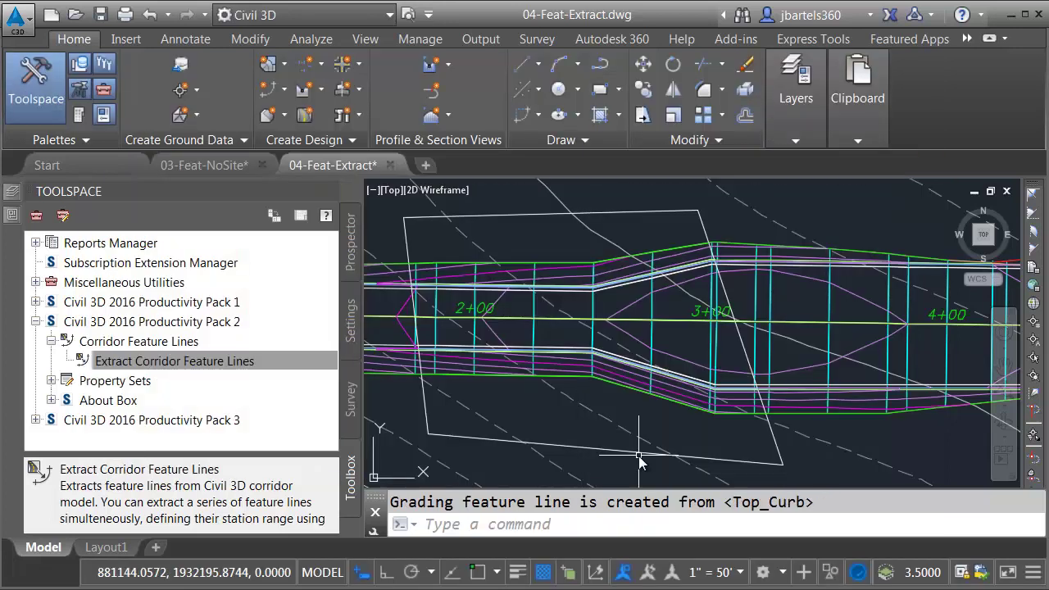
Freeze the cyan and magenta corridor layers with Layer Freeze.
left_click(794, 138)
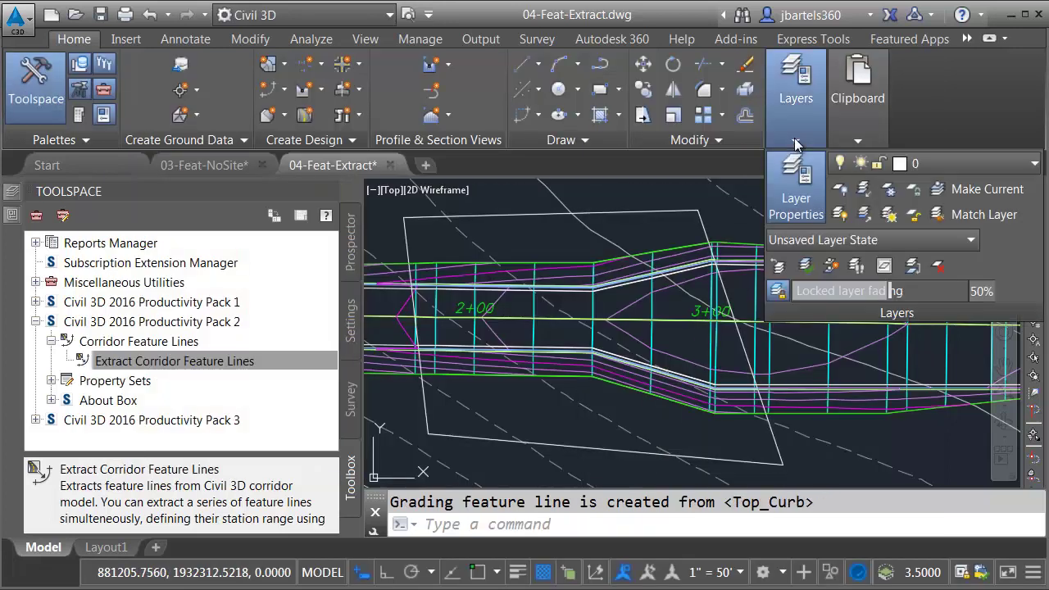
left_click(888, 190)
left_click(770, 350)
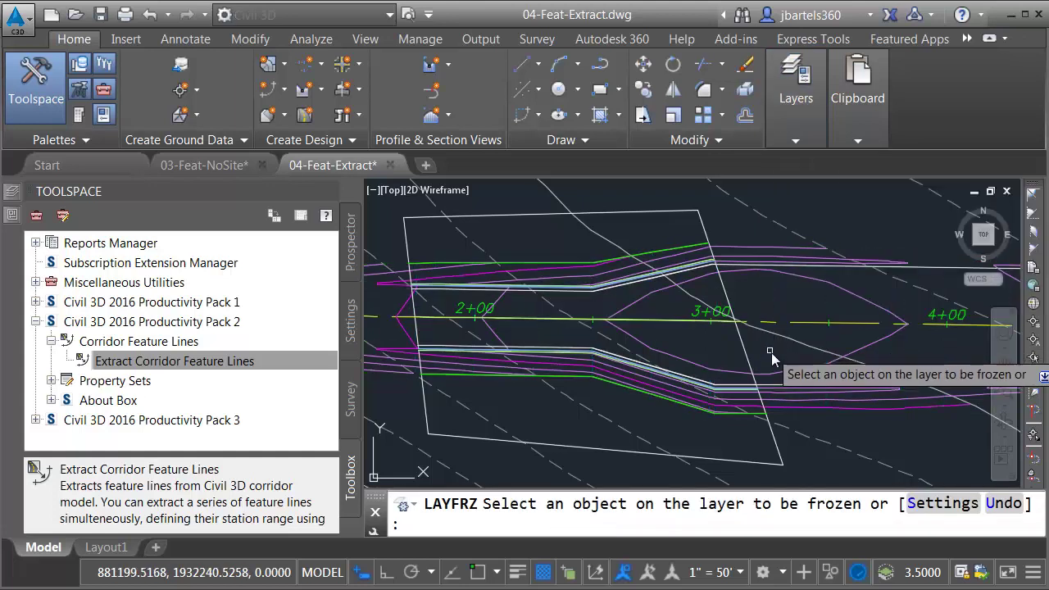
left_click(785, 372)
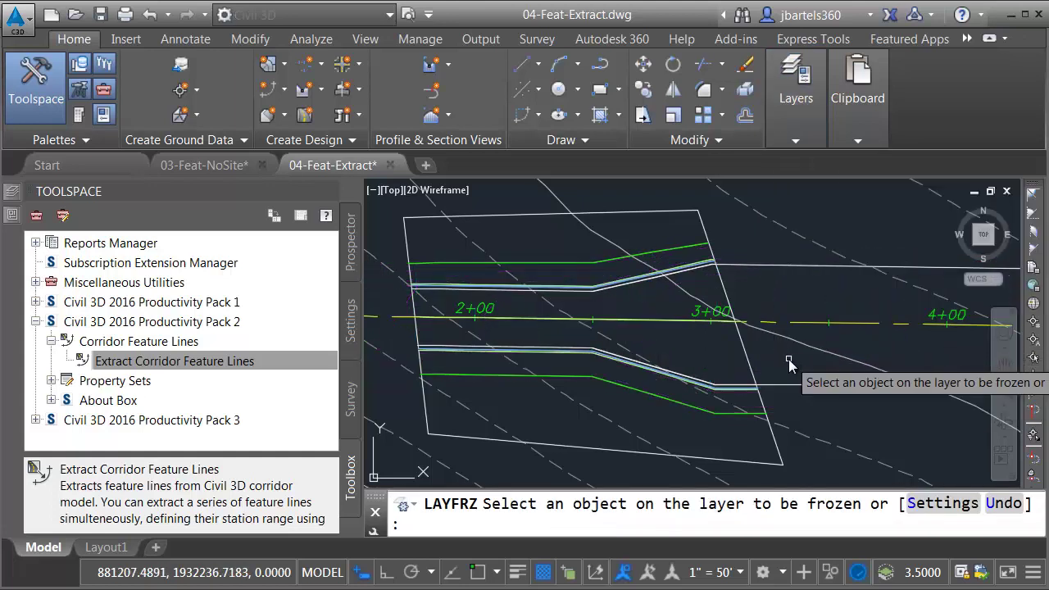
key("Escape")
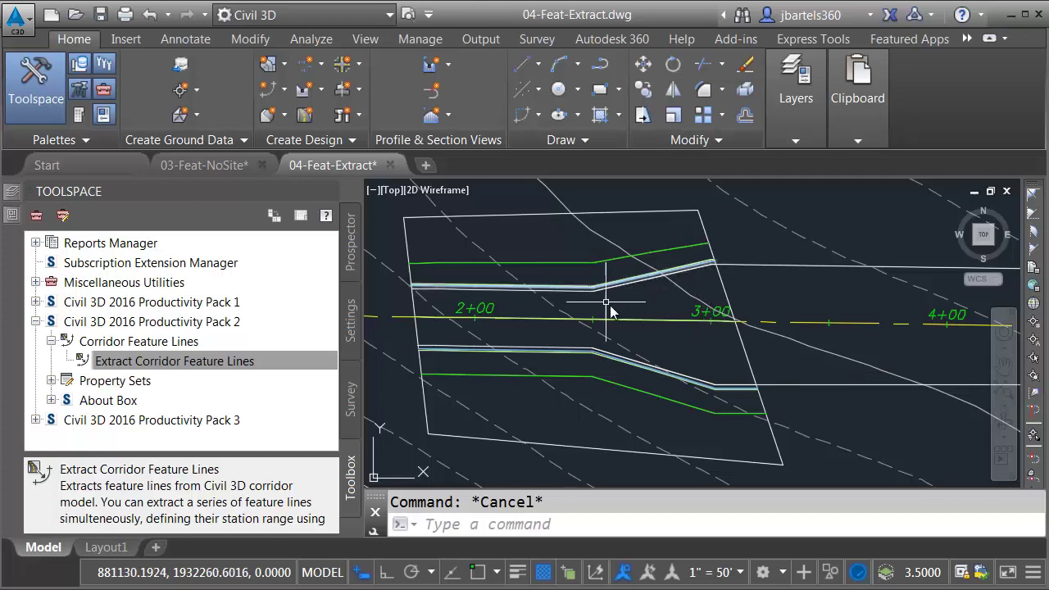
Grip-move the end vertex of the upper extracted feature line to a new spot.
left_click(740, 268)
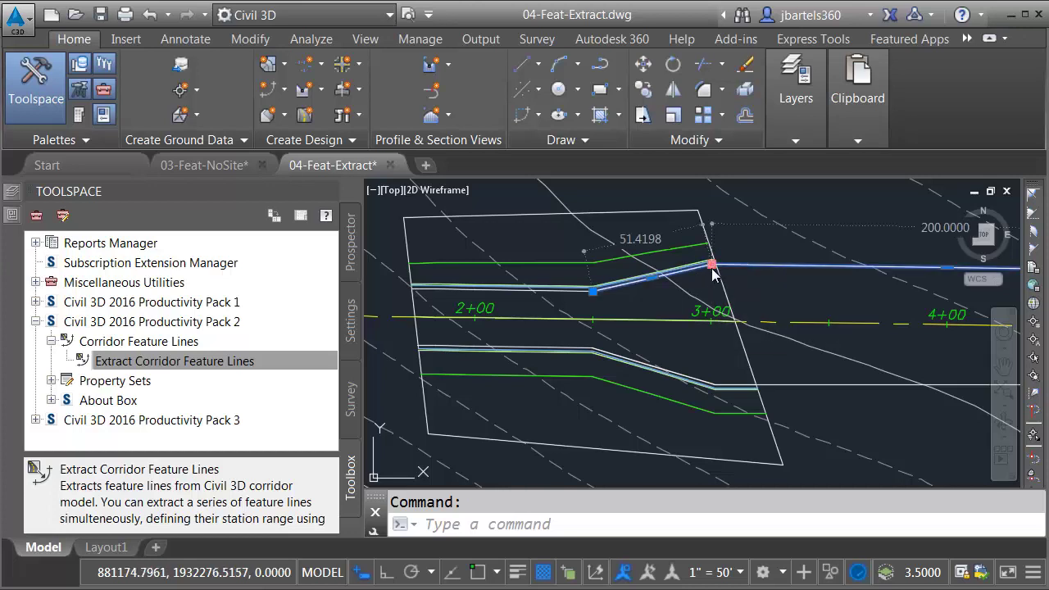
left_click(711, 265)
left_click(752, 294)
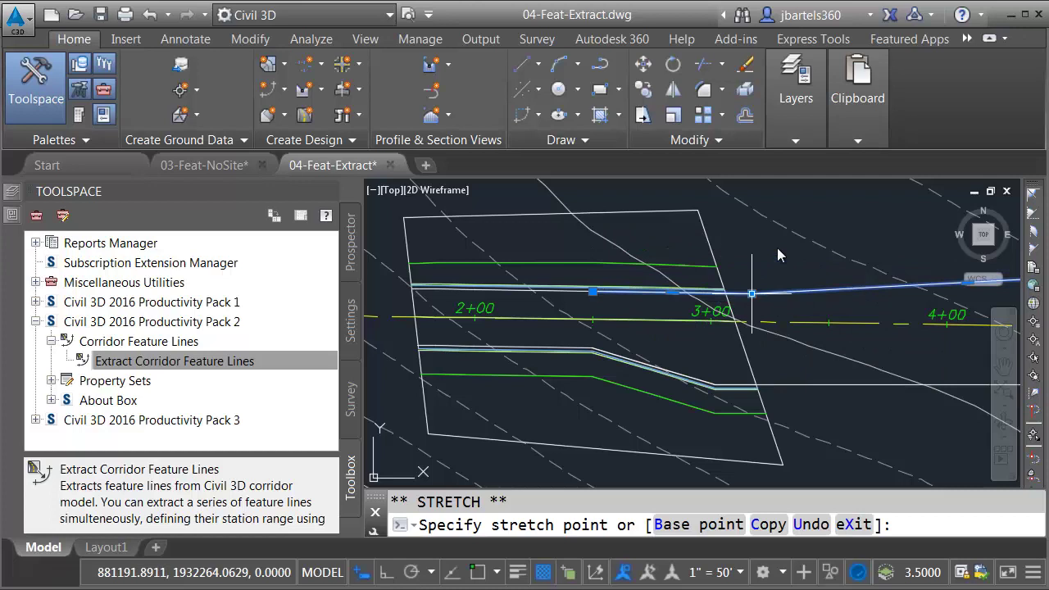
Drag the polygon's top-right corner outward and reposition a feature line vertex.
left_click(710, 242)
left_click(699, 213)
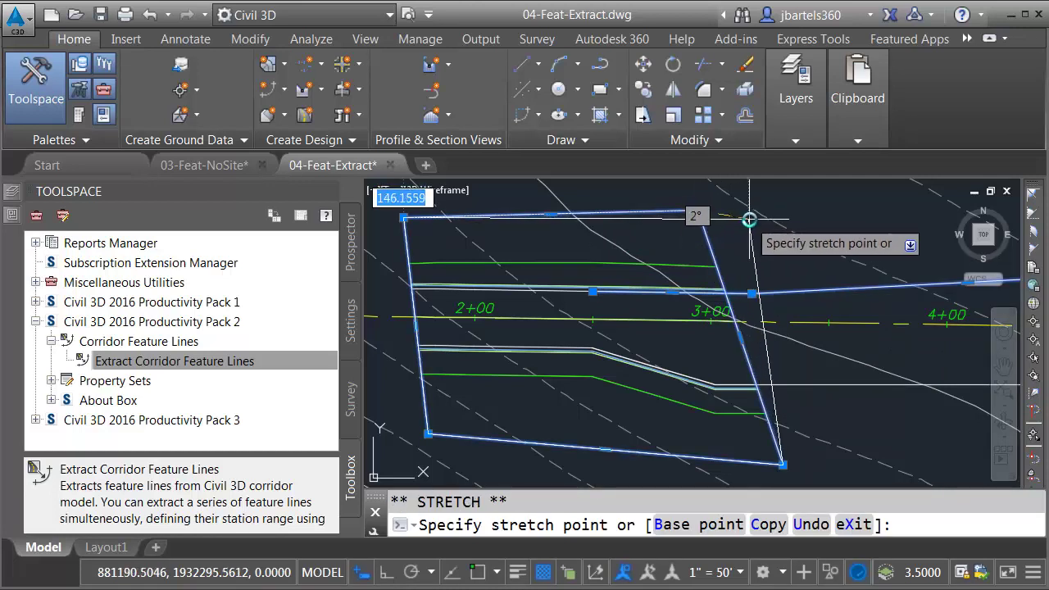
left_click(752, 220)
left_click(747, 293)
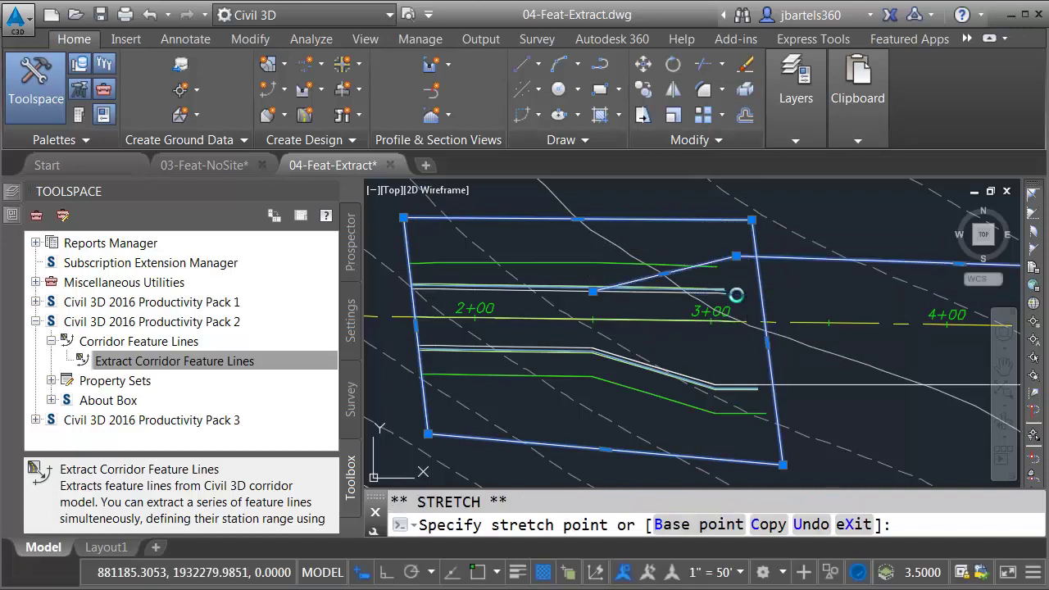
left_click(736, 257)
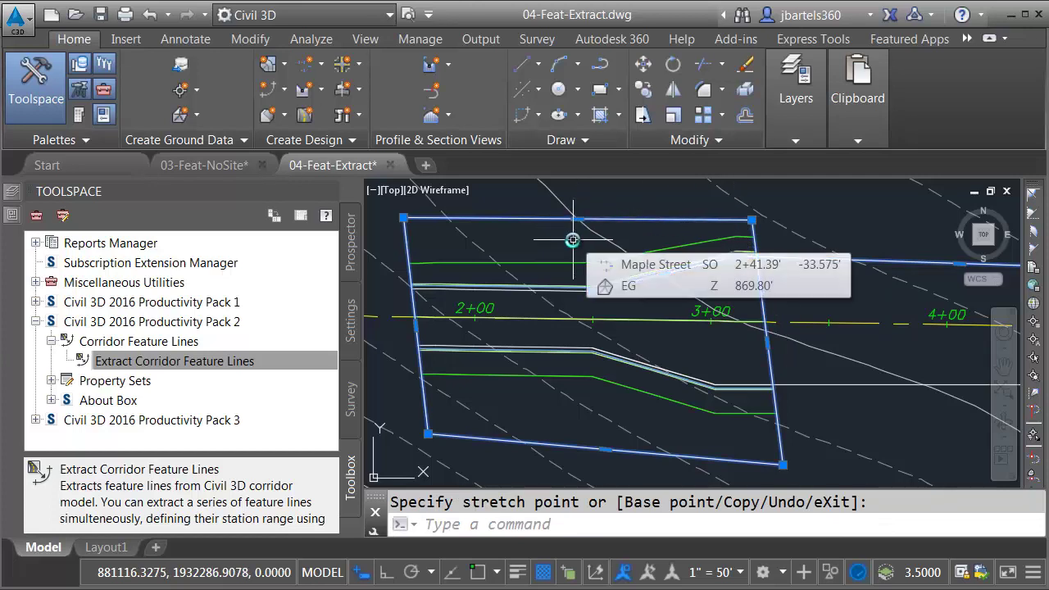
key("Escape")
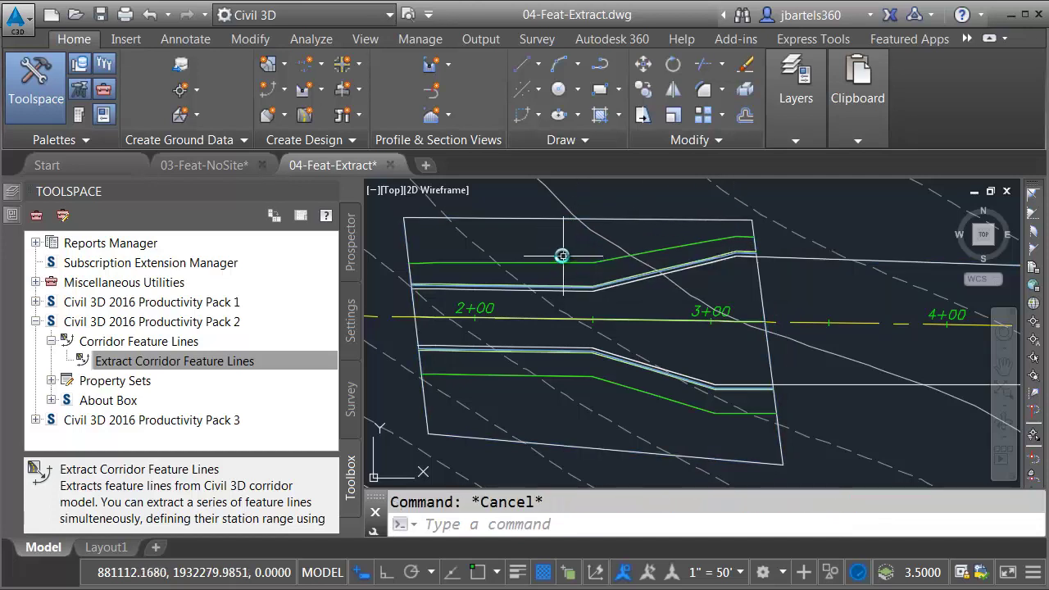